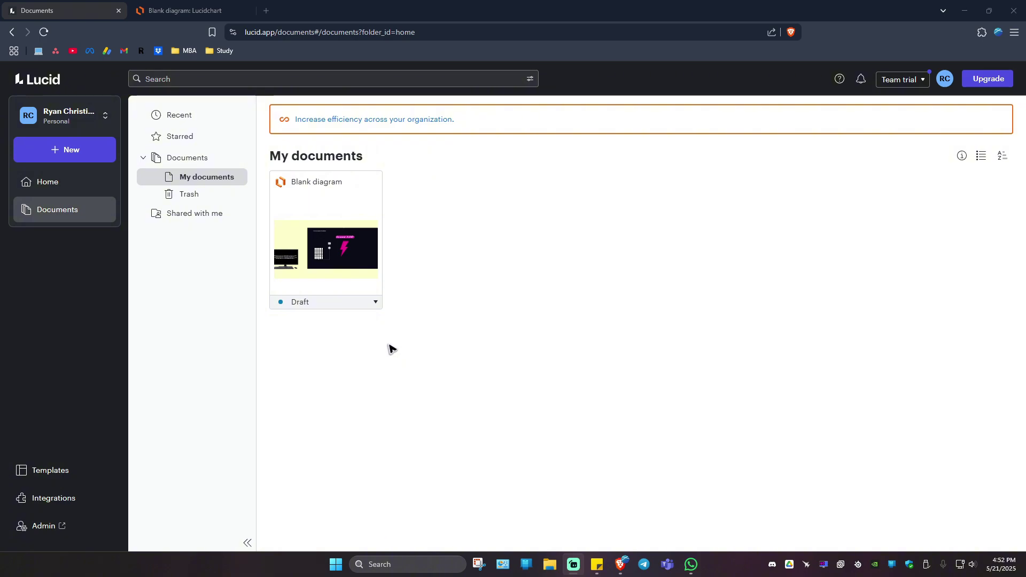
- From + New, reveal Lucidchart's Blank document and Create from template options
left_click(78, 155)
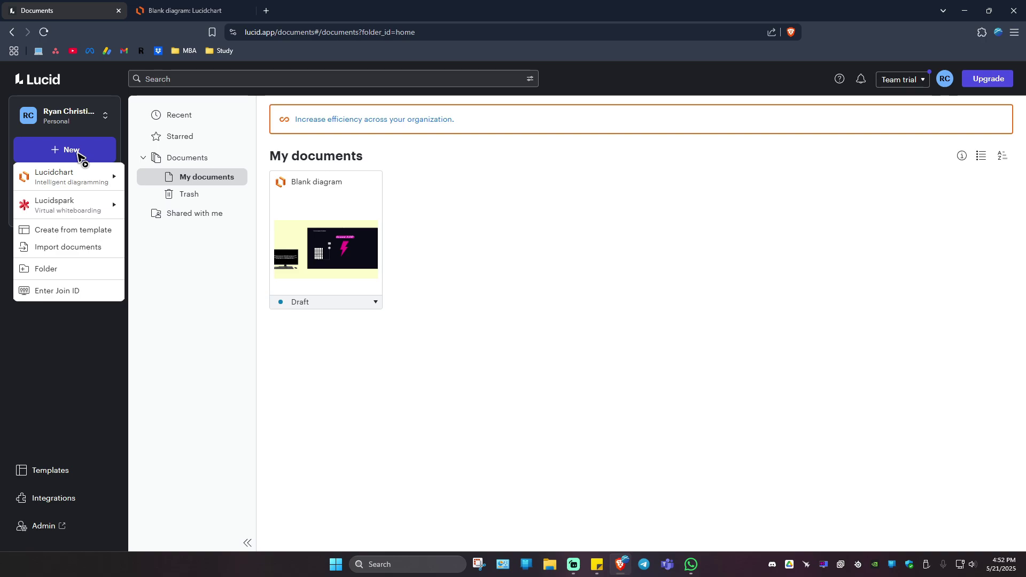
mouse_move(73, 181)
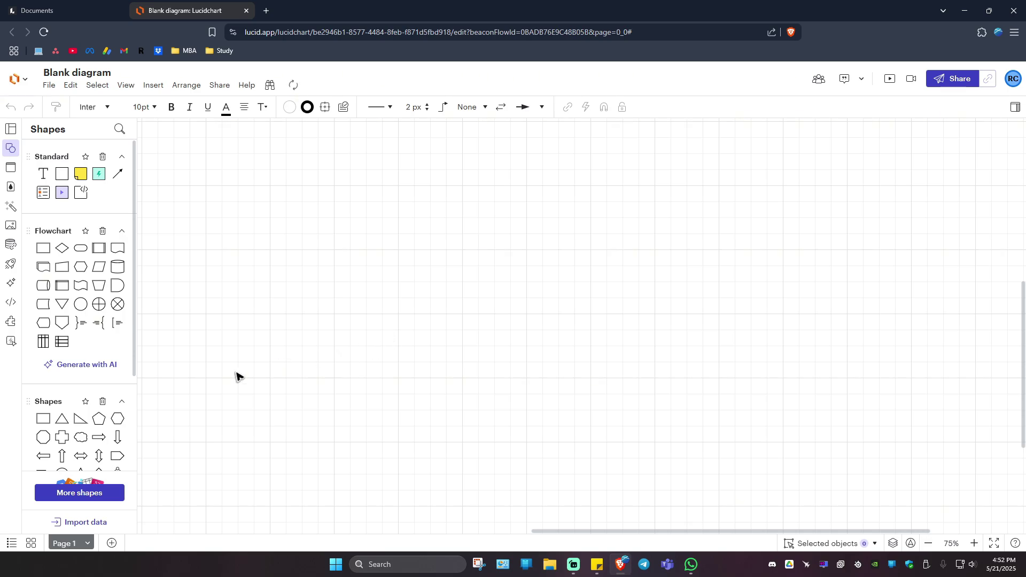
- Dismiss the invite collaborators popup and search the shape library for 'uml'
scroll(64, 319, "down", 3)
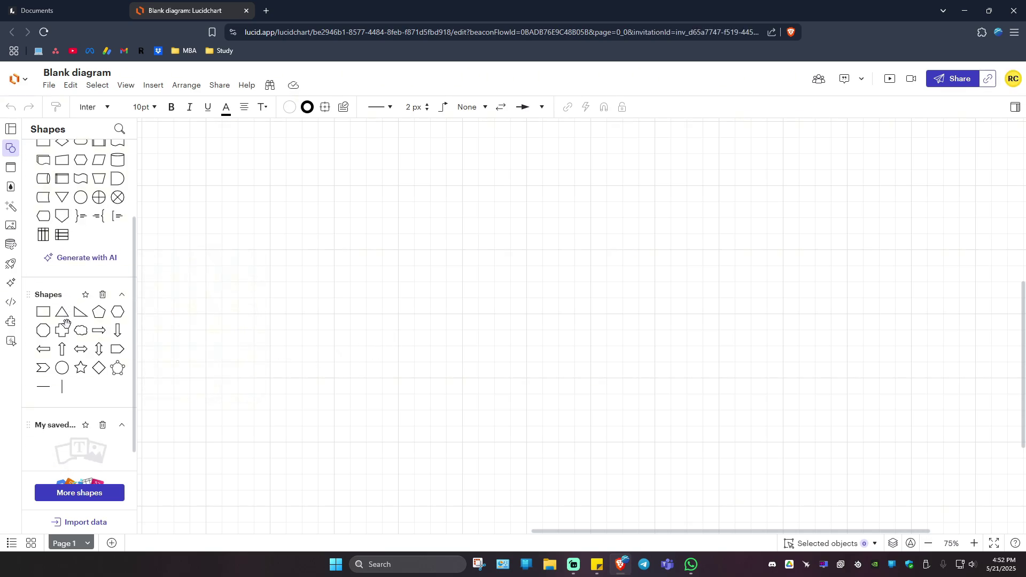
scroll(76, 343, "up", 3)
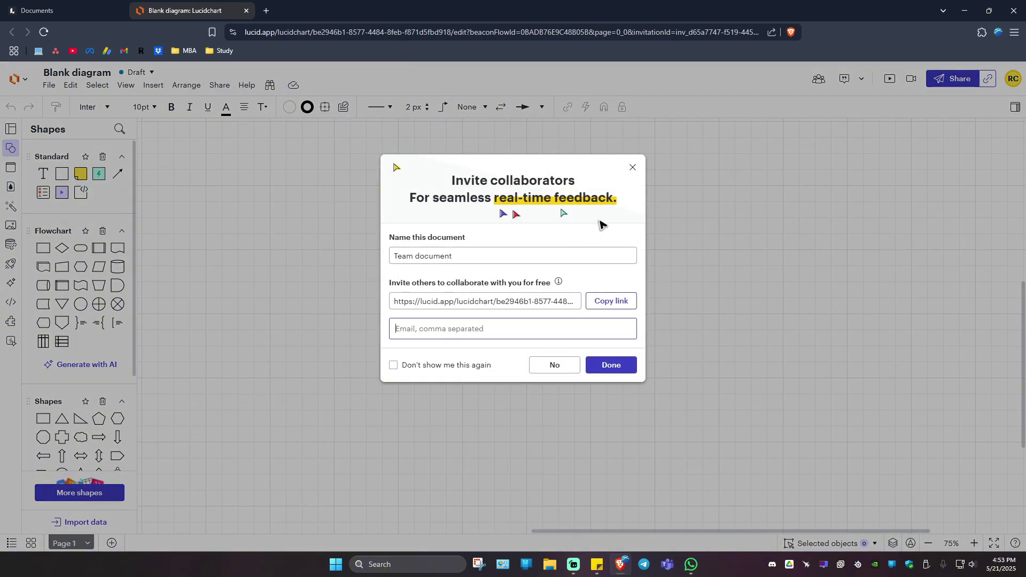
left_click(632, 167)
left_click(70, 493)
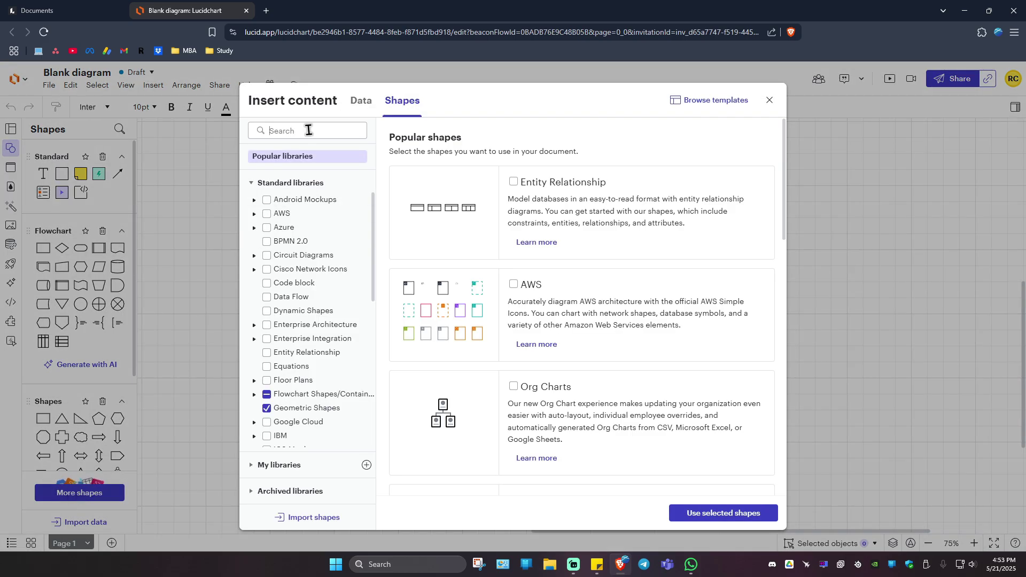
type("uml")
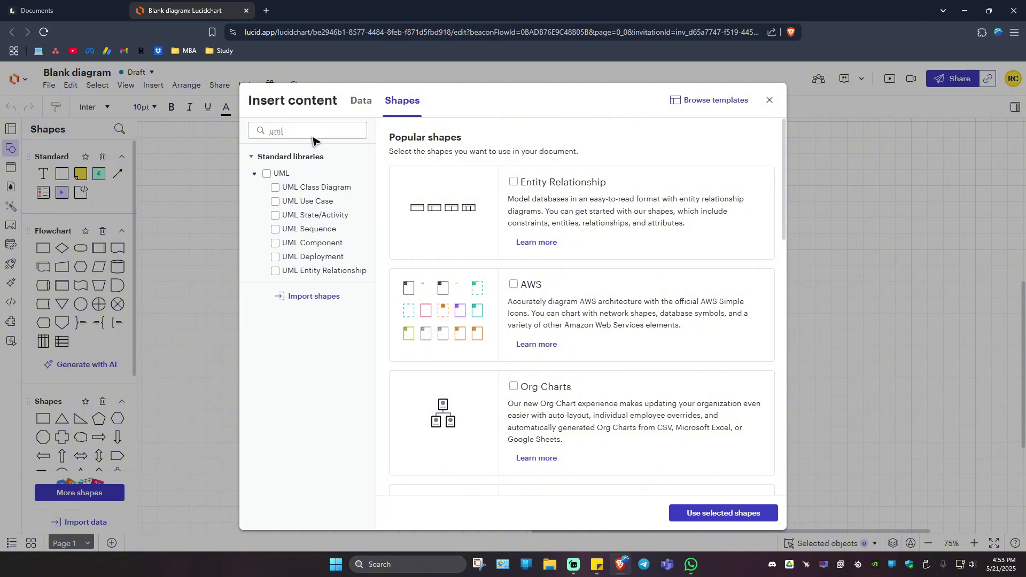
- Select all seven UML libraries and add them to the diagram
left_click(266, 174)
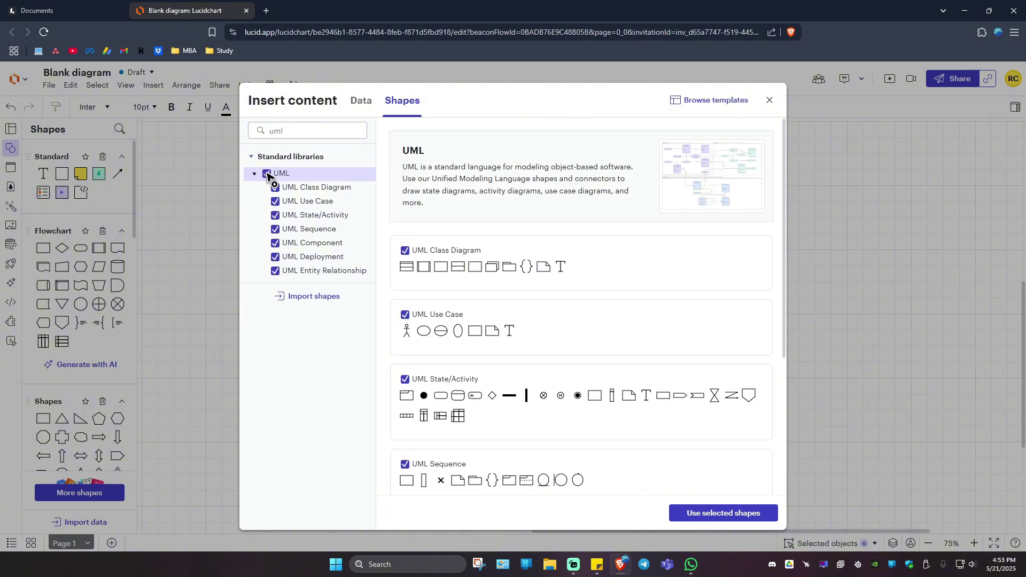
left_click(267, 174)
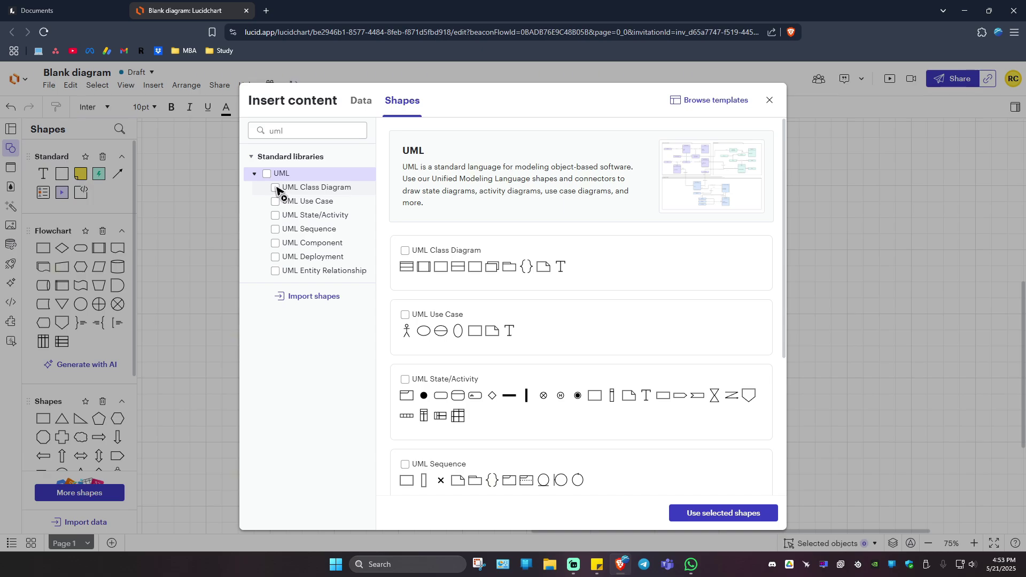
left_click(275, 187)
left_click(275, 215)
left_click(275, 229)
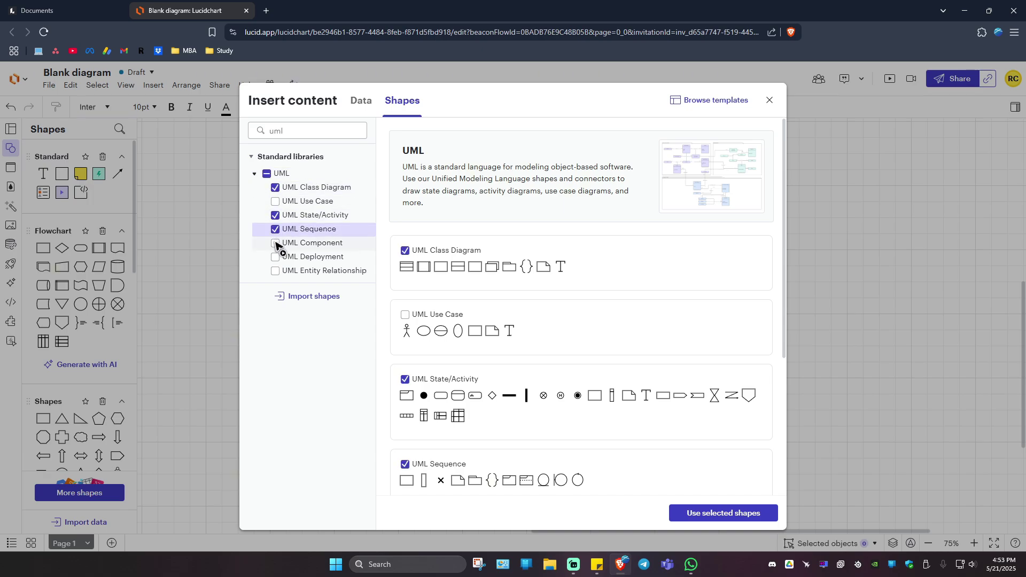
left_click(276, 244)
left_click(275, 187)
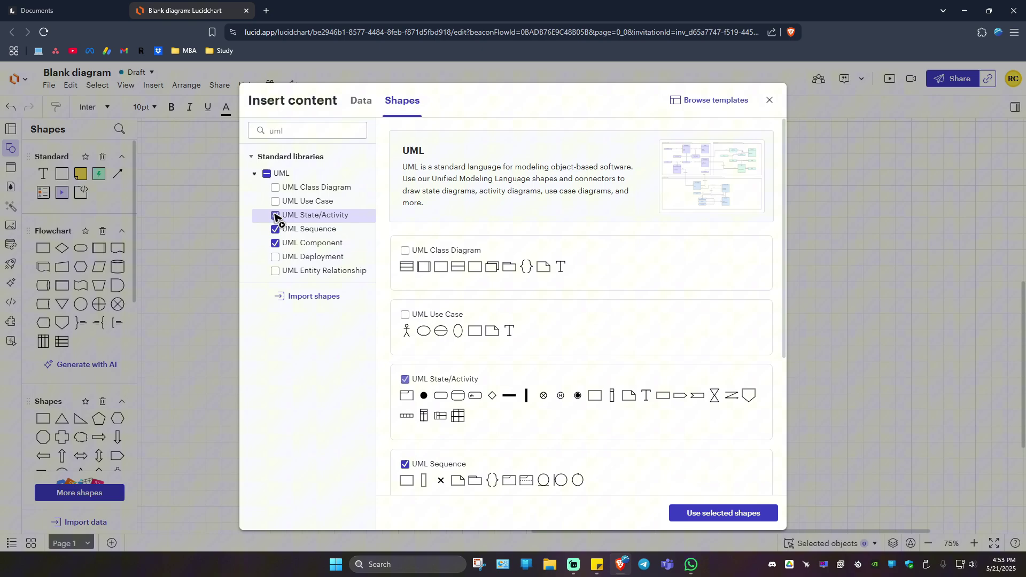
left_click(276, 215)
left_click(266, 174)
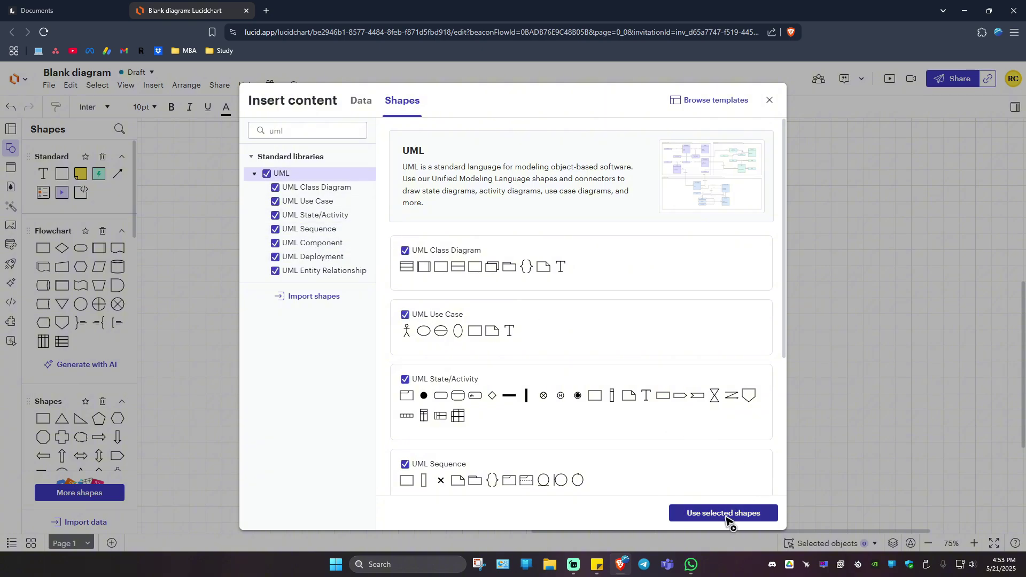
left_click(723, 514)
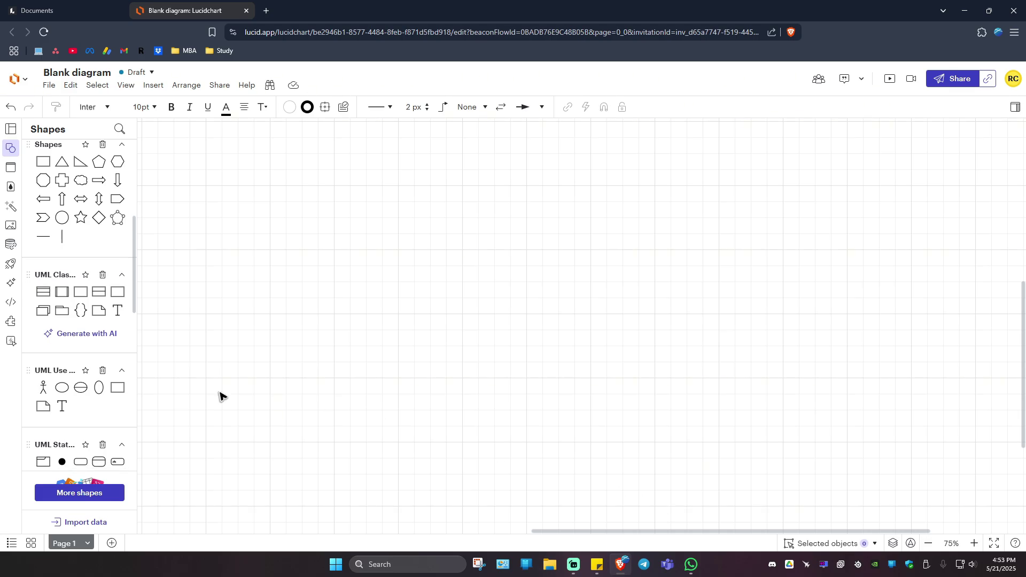
scroll(96, 383, "up", 3)
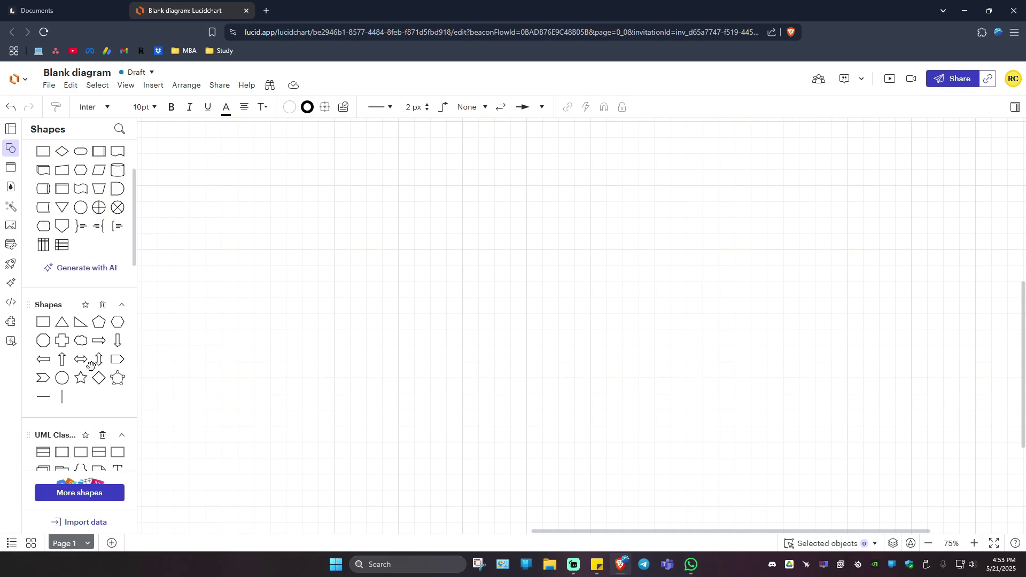
scroll(80, 369, "down", 3)
scroll(69, 363, "down", 2)
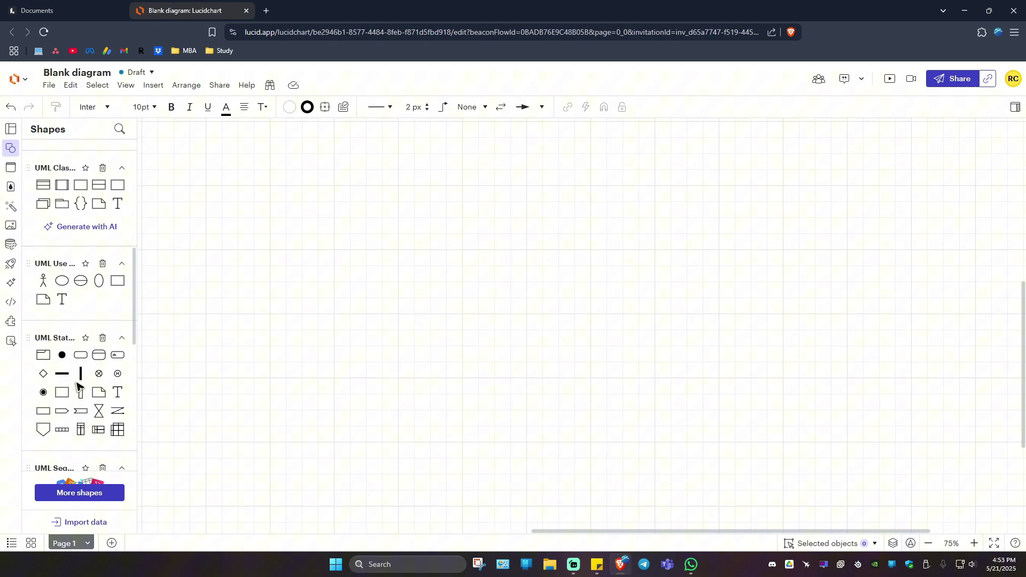
scroll(57, 341, "down", 3)
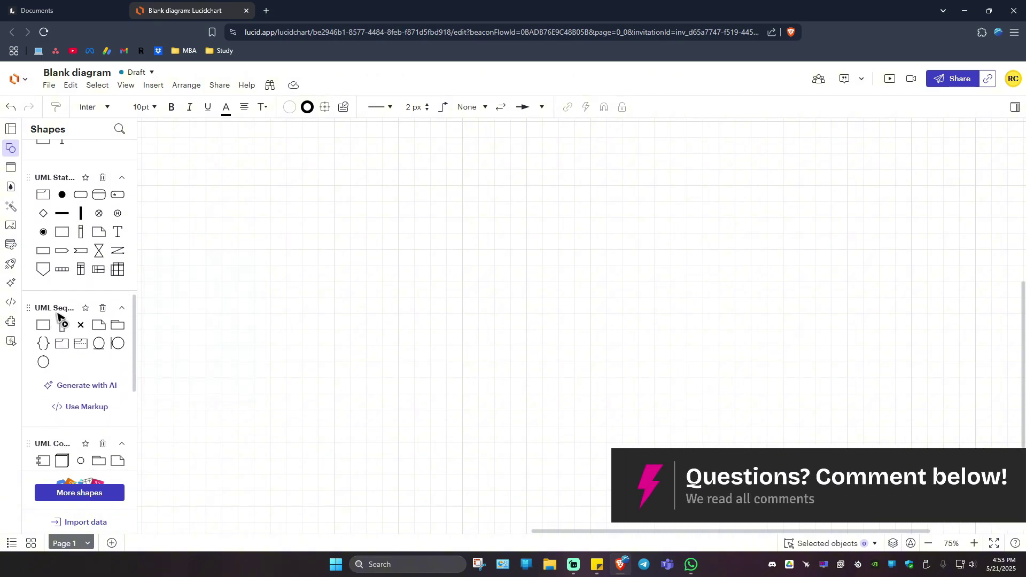
scroll(57, 316, "down", 4)
scroll(53, 231, "down", 1)
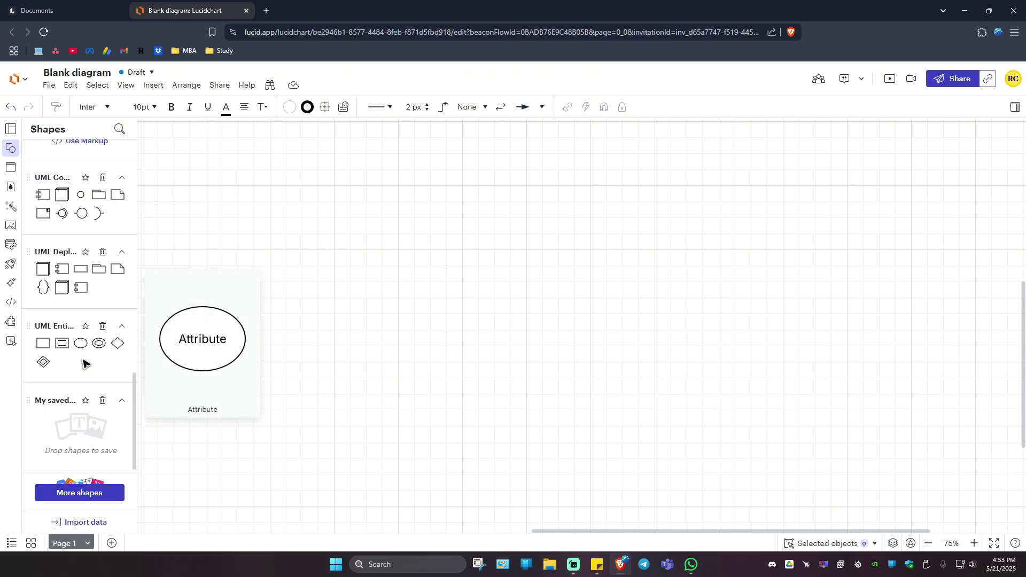
scroll(85, 368, "up", 5)
scroll(85, 377, "down", 1)
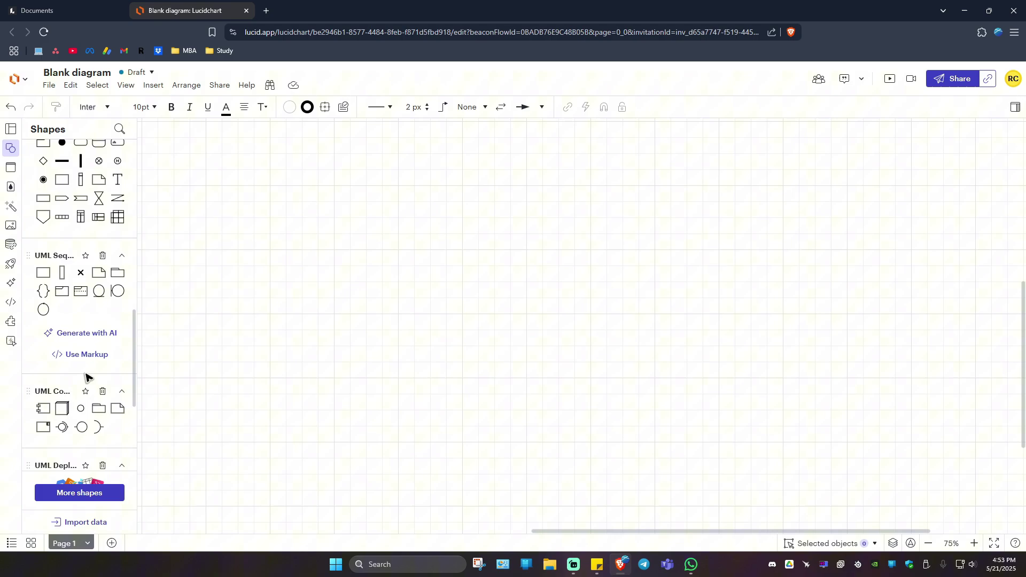
scroll(86, 377, "up", 5)
scroll(90, 371, "up", 3)
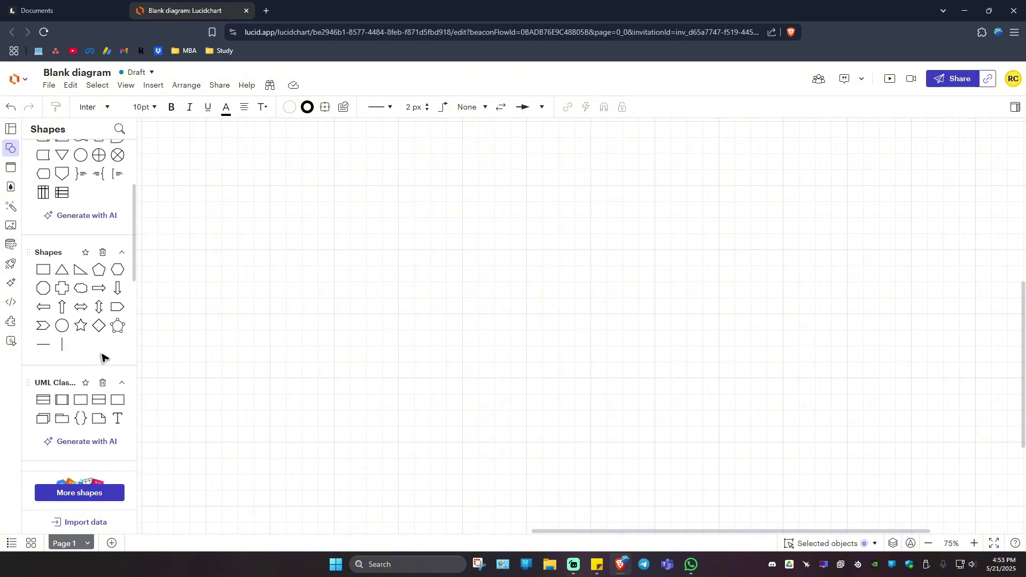
scroll(104, 364, "down", 3)
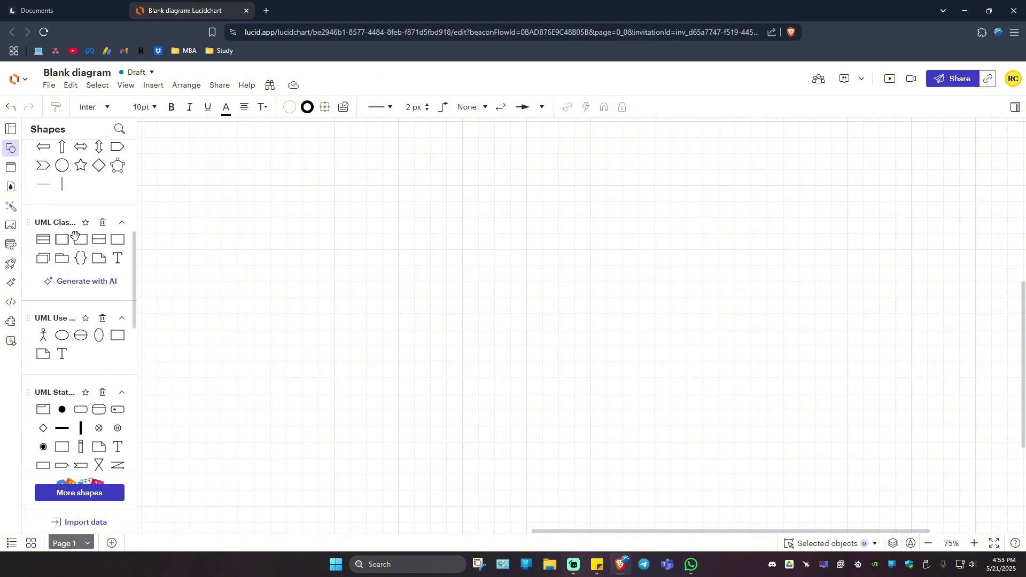
mouse_move(80, 239)
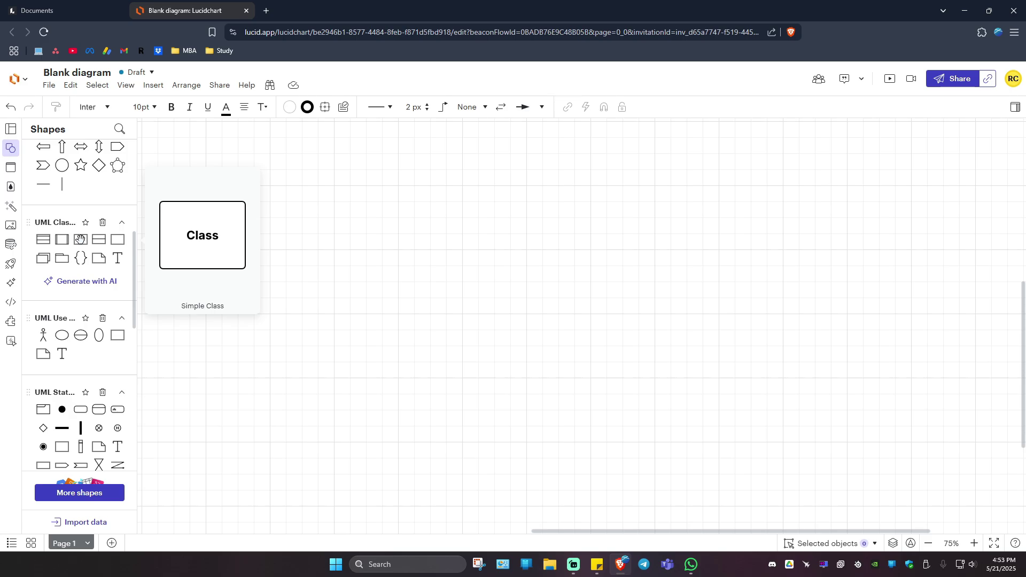
- Place a class shape on the canvas and title it Editor
left_click_drag(80, 238, 300, 210)
double_click(302, 213)
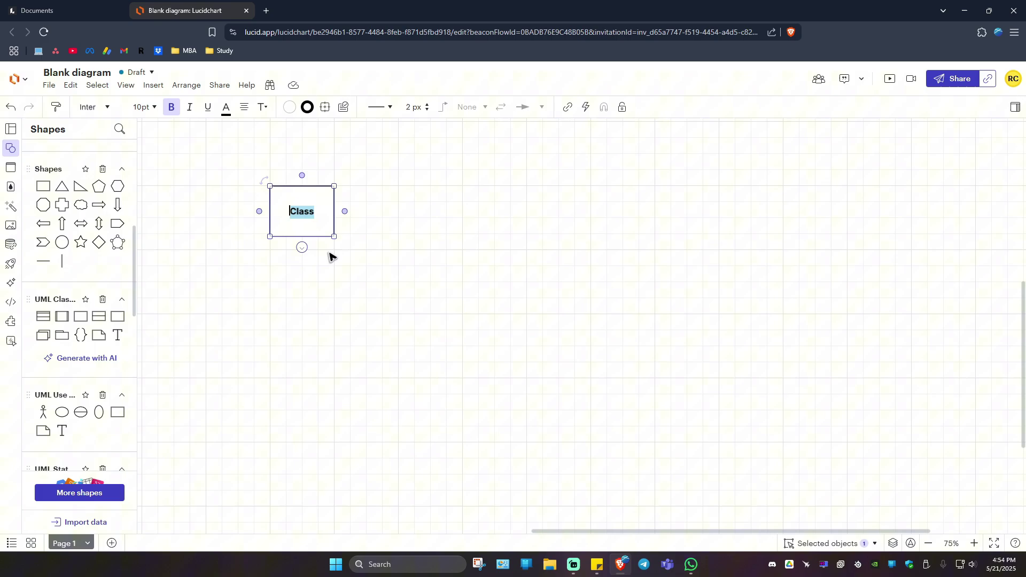
type("Editor")
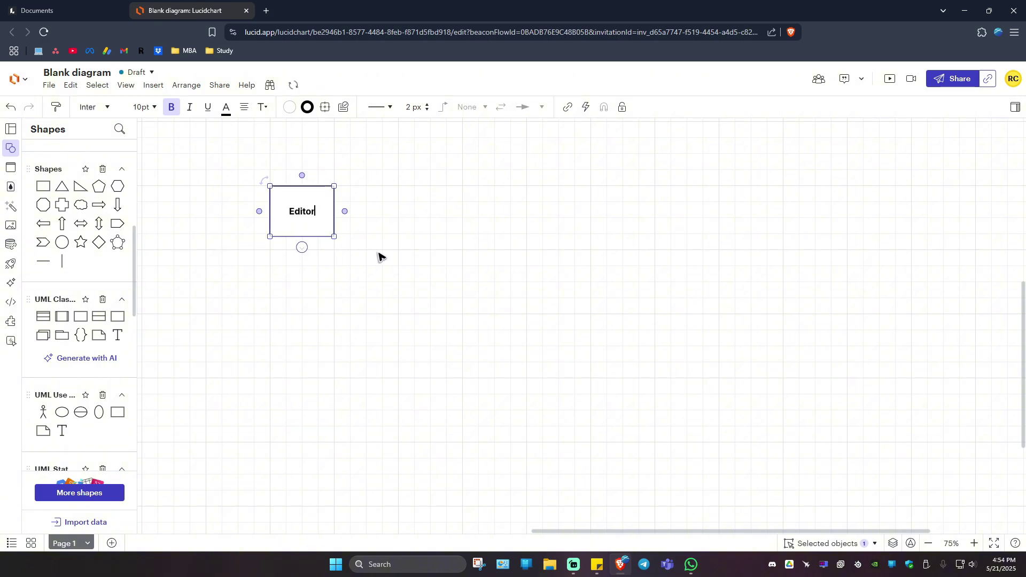
left_click(316, 332)
- Add a UML class to the right of Editor and rename it Topics
scroll(317, 333, "down", 2, "ctrl")
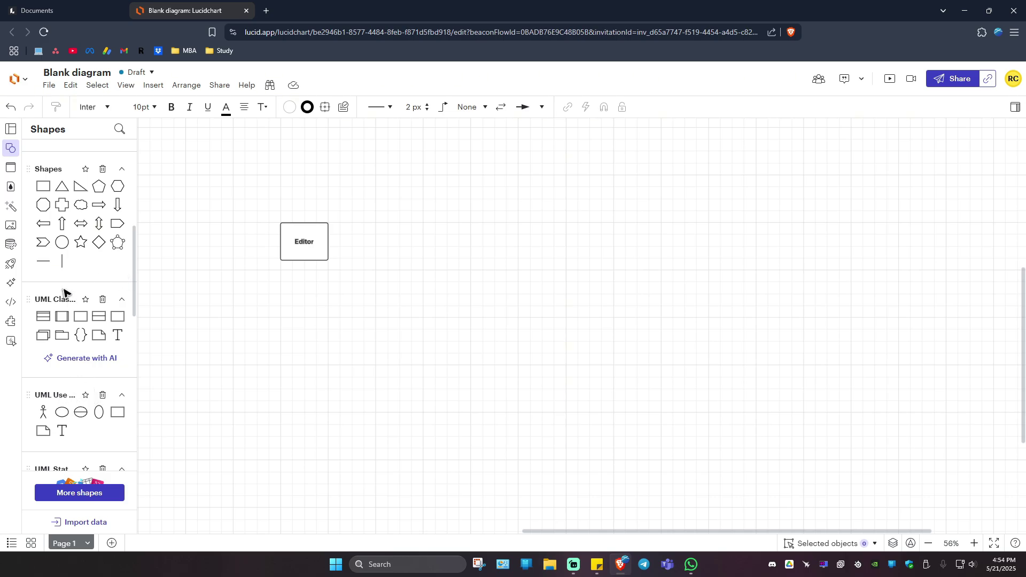
mouse_move(44, 318)
left_click_drag(43, 319, 429, 315)
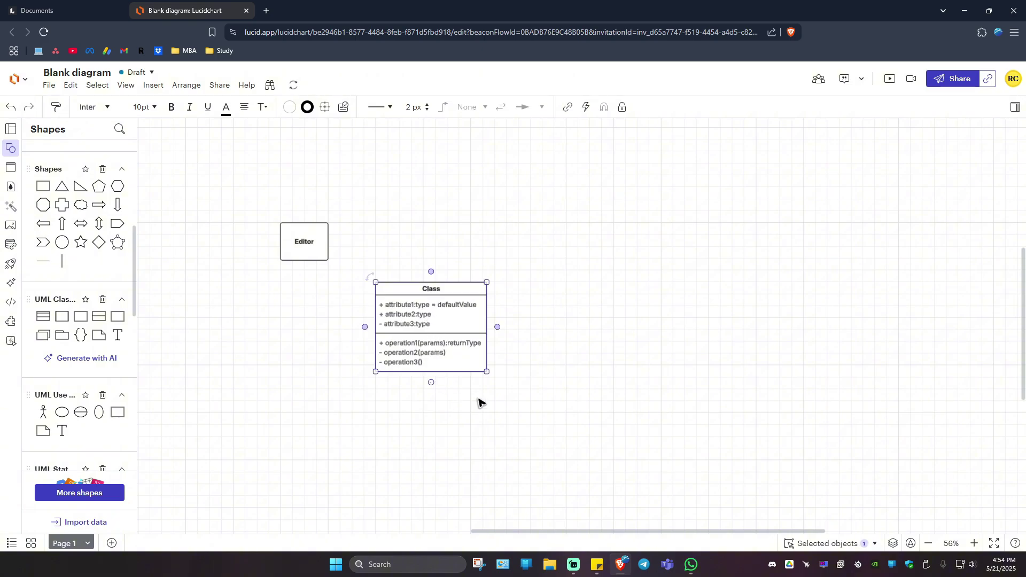
double_click(432, 289)
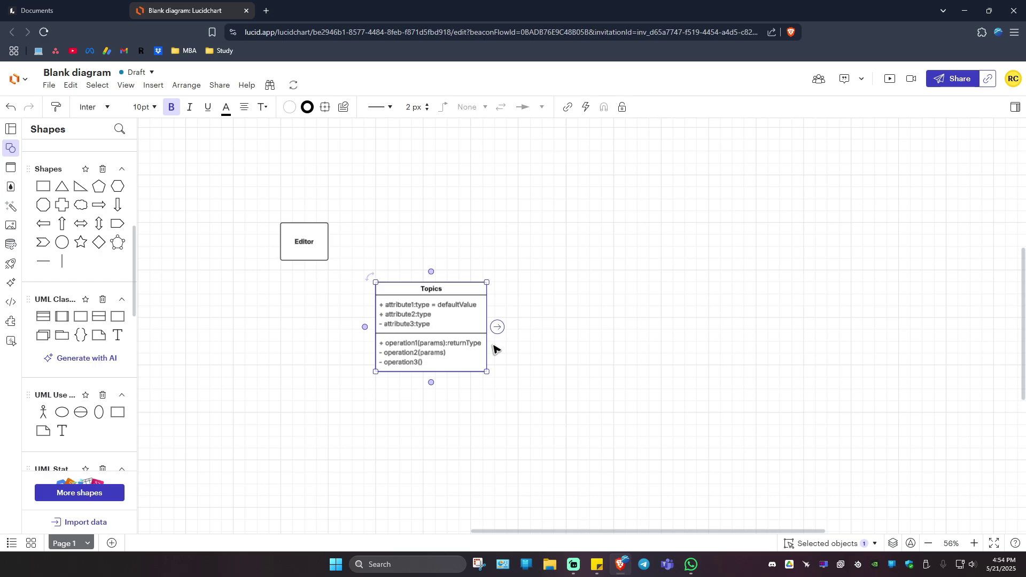
left_click(536, 280)
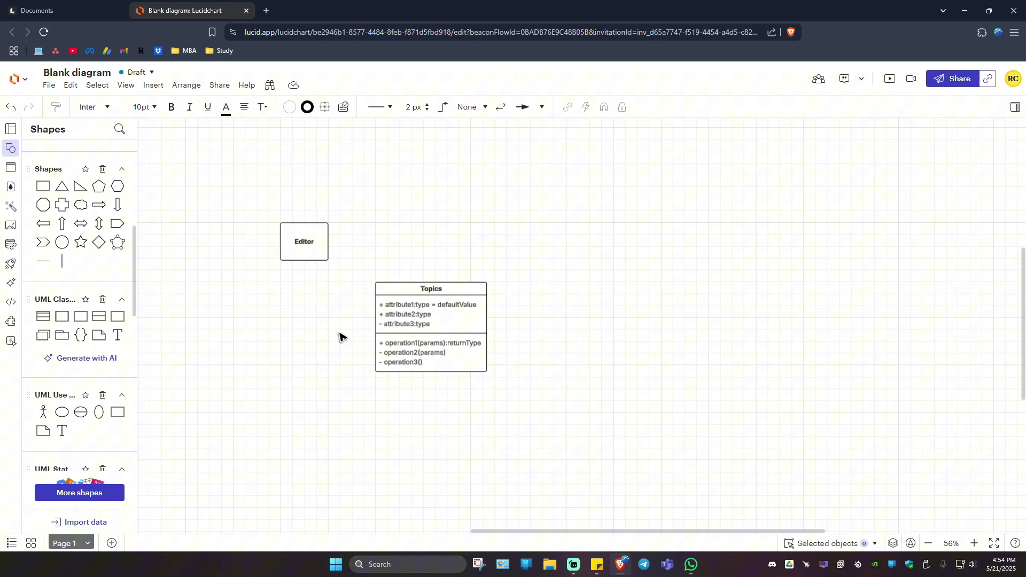
- Connect Editor to Topics with a line and add multiplicity labels to it
left_click(317, 256)
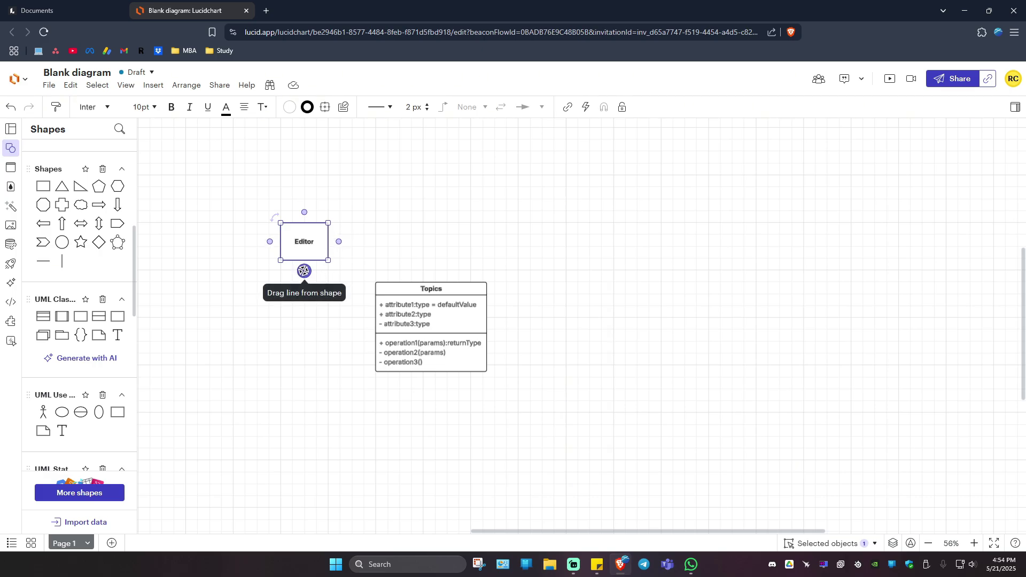
left_click_drag(304, 271, 375, 326)
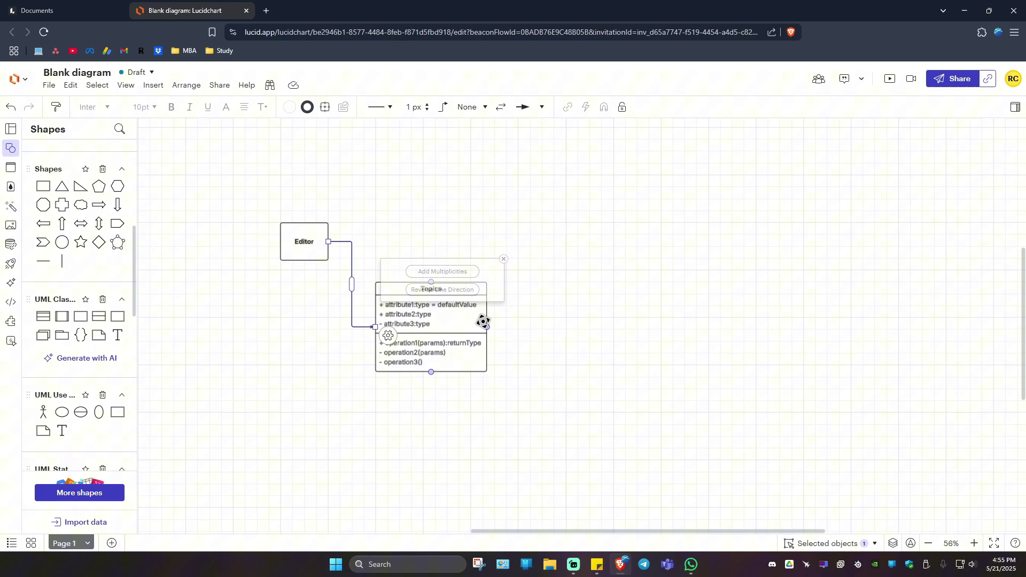
left_click(453, 290)
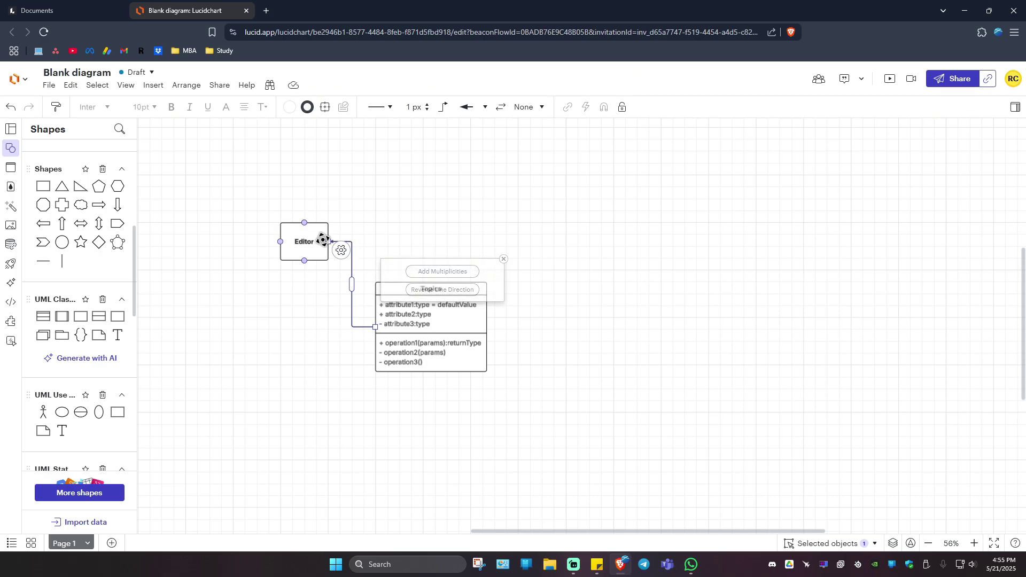
left_click(442, 290)
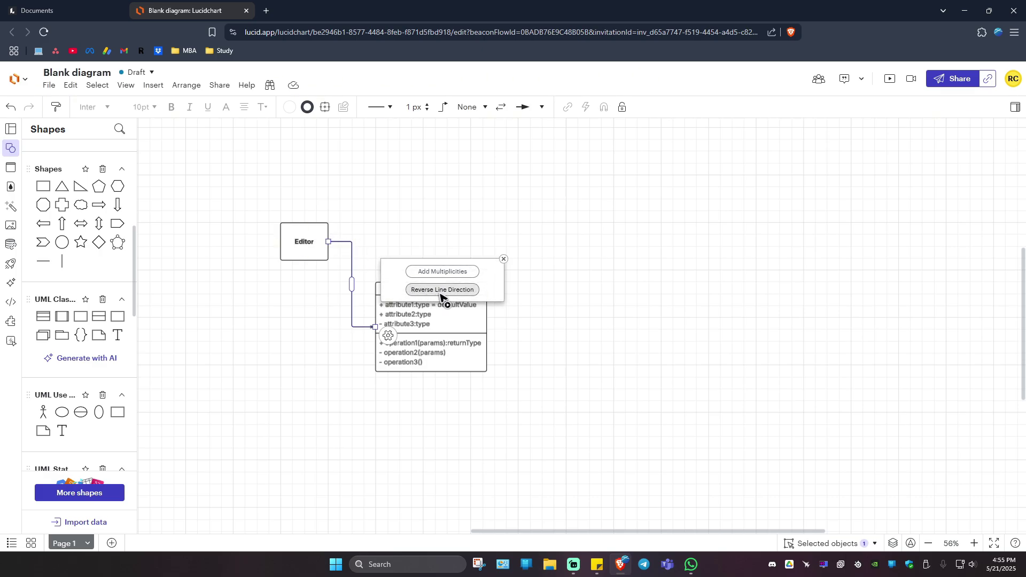
left_click(349, 269)
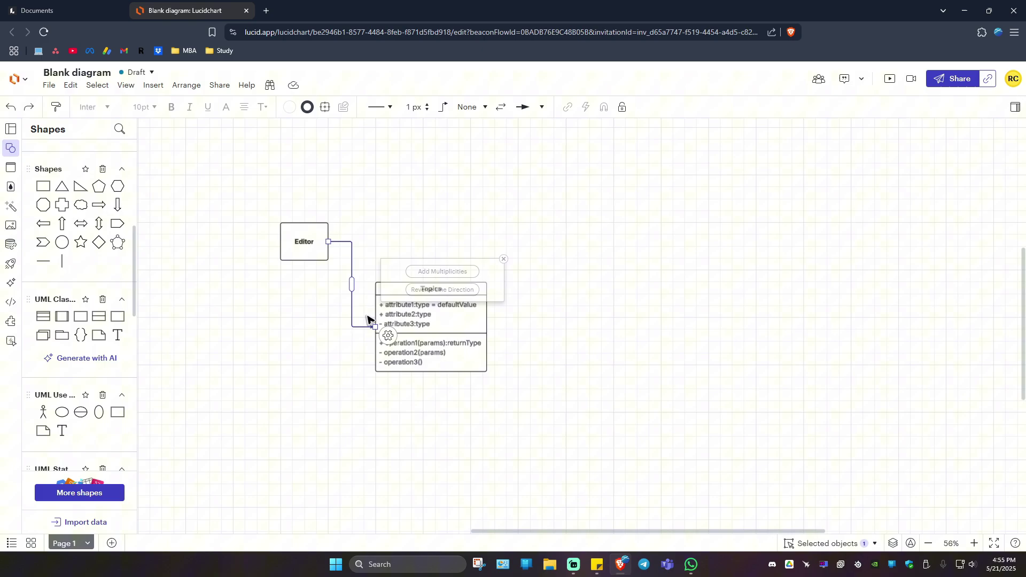
left_click(450, 272)
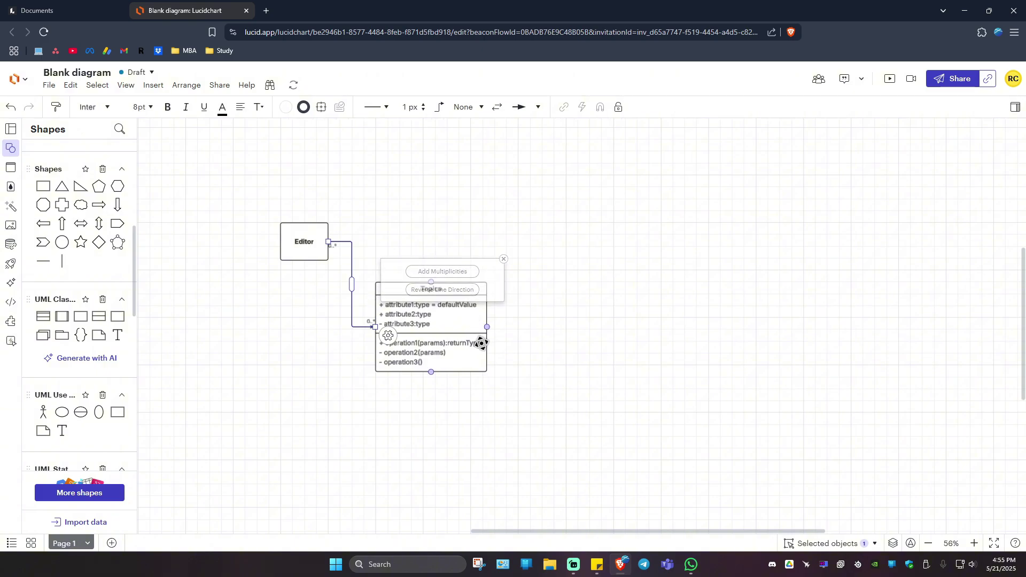
- Set the multiplicities to 1 at the Editor end and 0..3* at the Topics end
double_click(330, 245)
type("1")
scroll(310, 256, "up", 10)
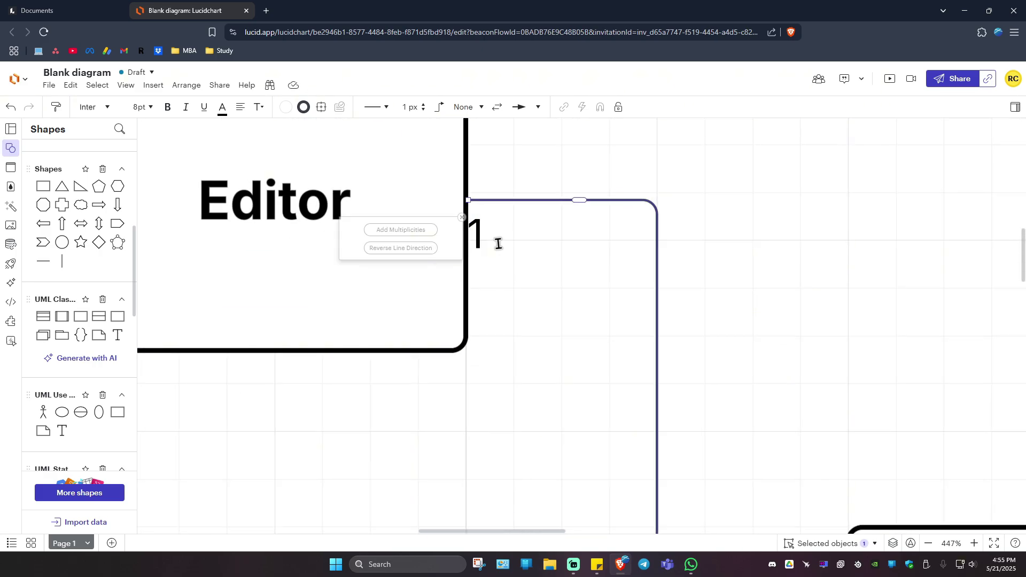
left_click(609, 363)
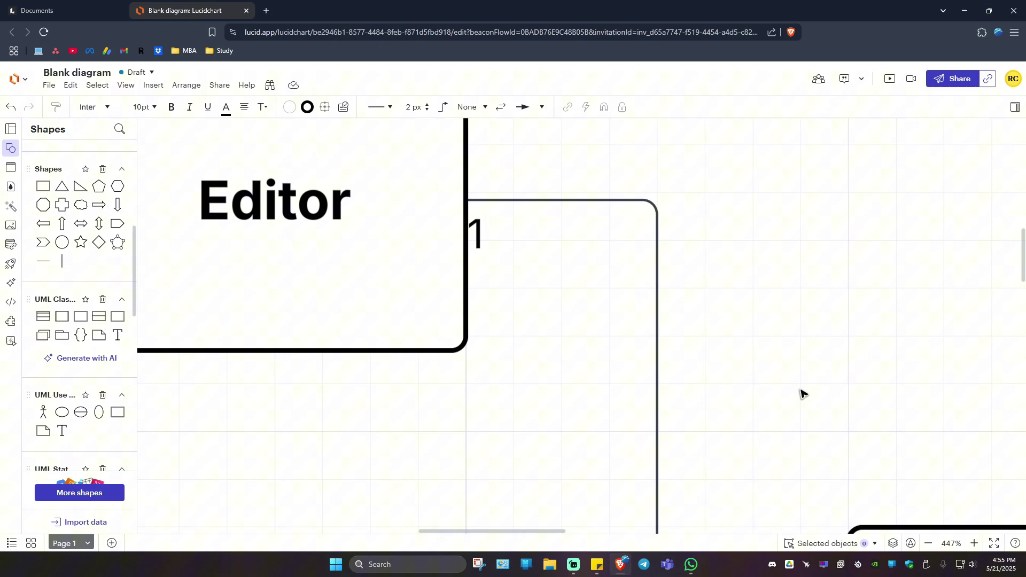
scroll(801, 393, "down", 10)
left_click_drag(603, 531, 689, 482)
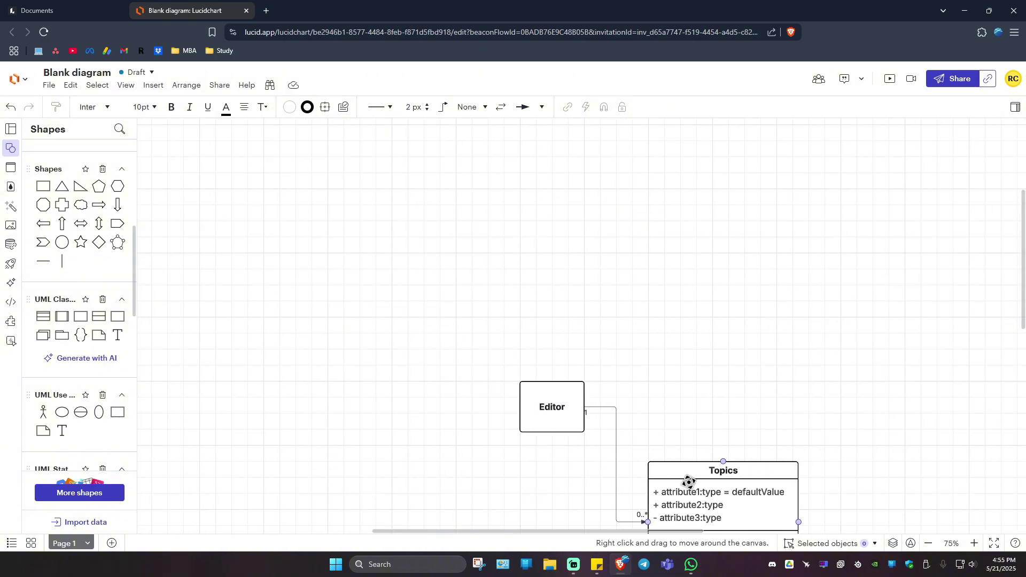
scroll(728, 440, "down", 2)
scroll(623, 485, "up", 10)
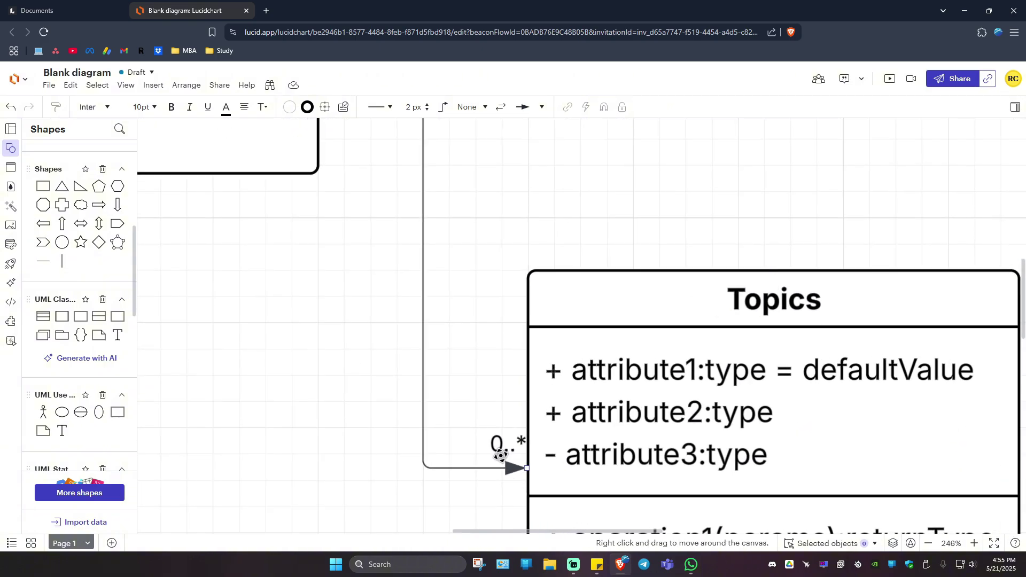
left_click(501, 455)
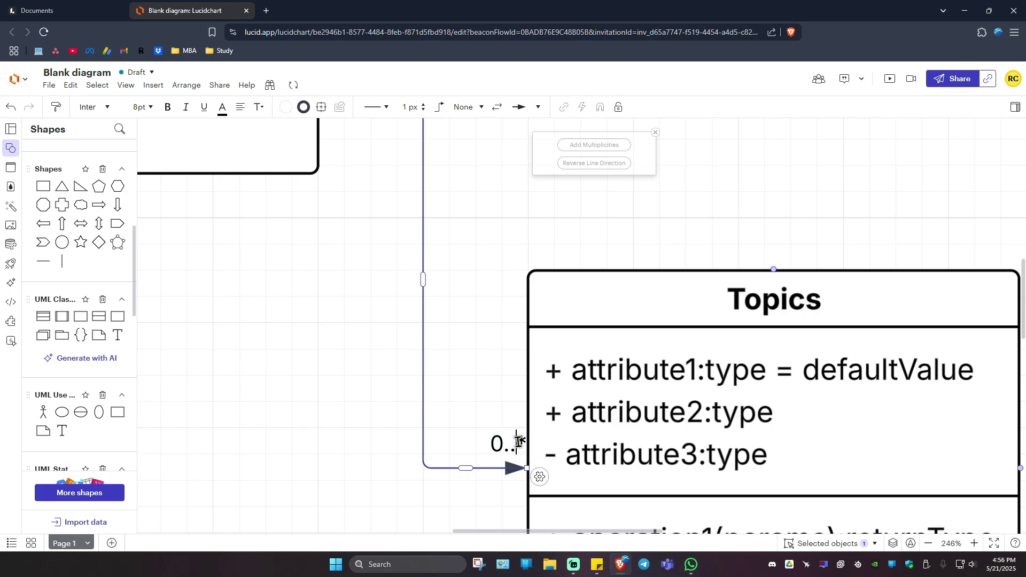
type("3")
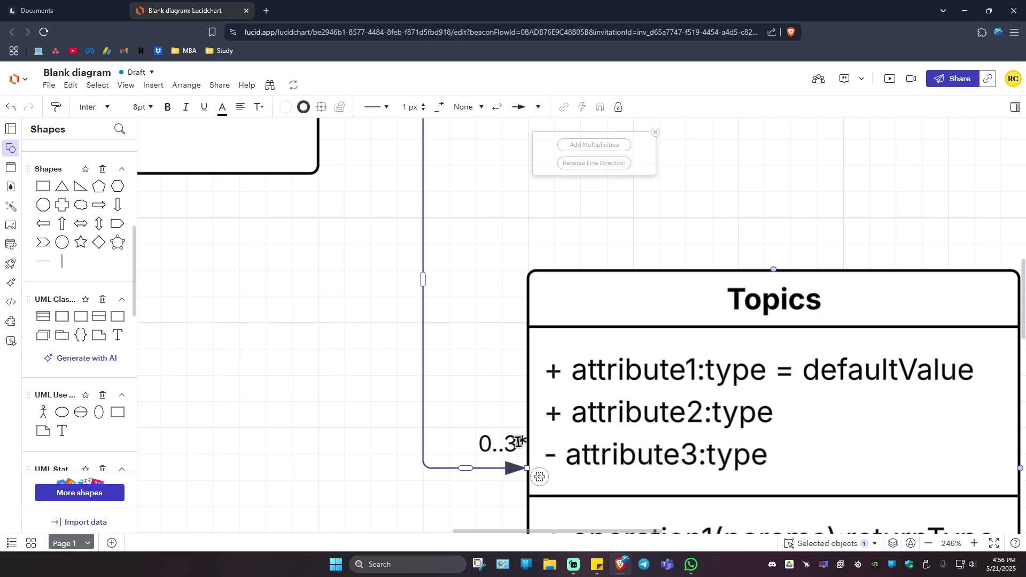
left_click(444, 420)
scroll(796, 415, "down", 5)
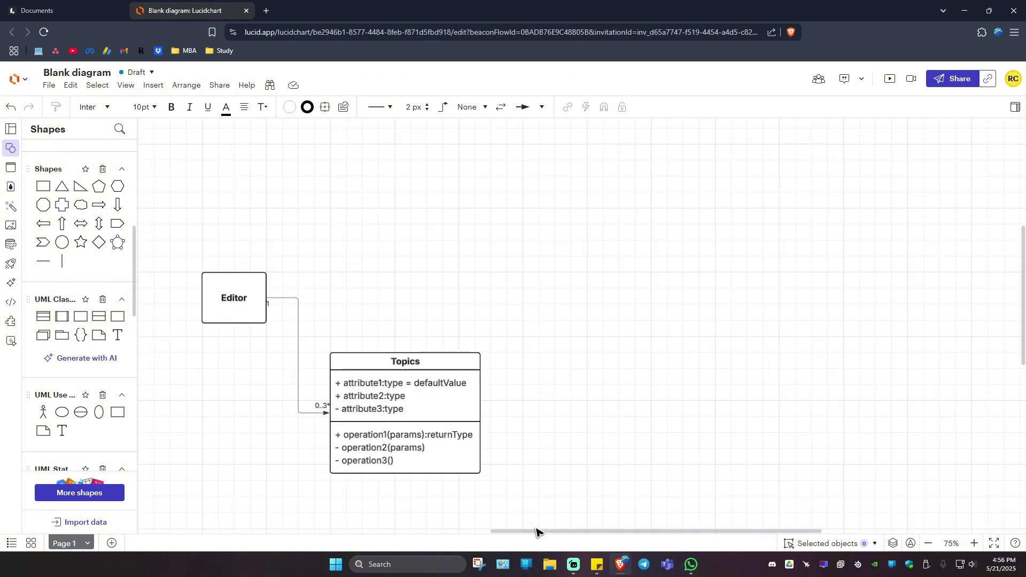
- Drop a Text shape between Editor and Topics and type 'Topic Search'
scroll(48, 289, "down", 3)
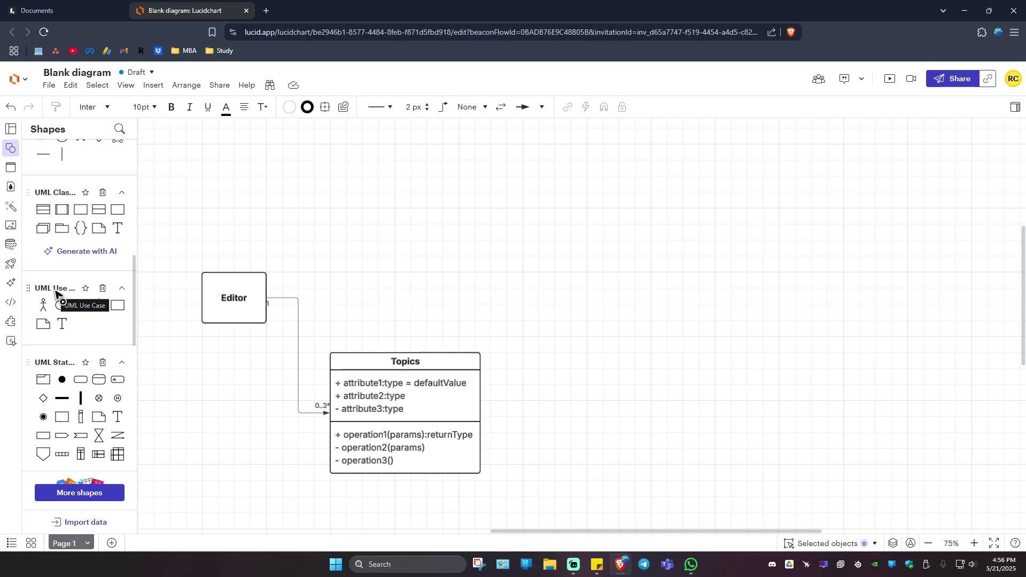
left_click_drag(570, 531, 520, 532)
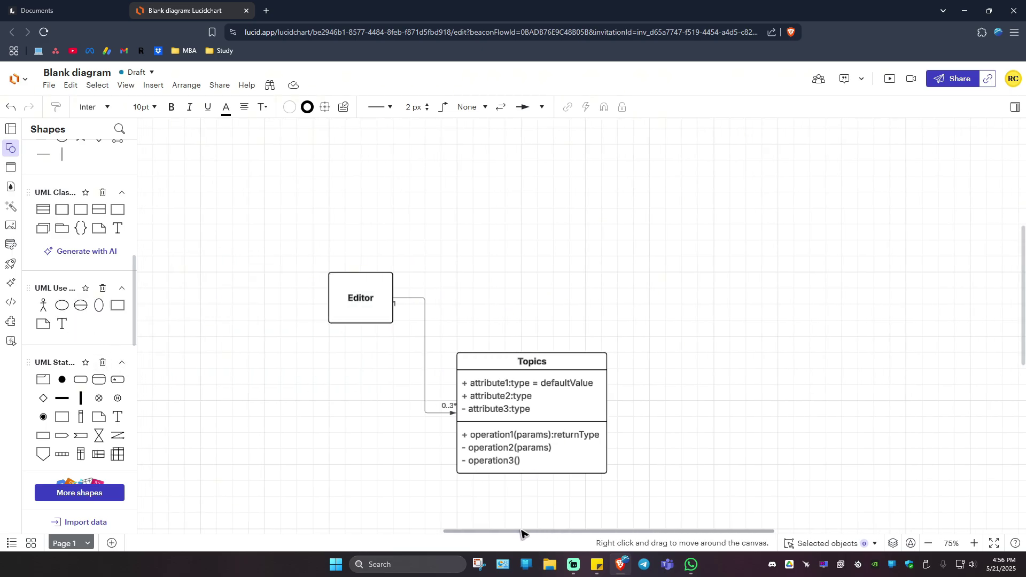
left_click_drag(62, 324, 465, 321)
double_click(465, 320)
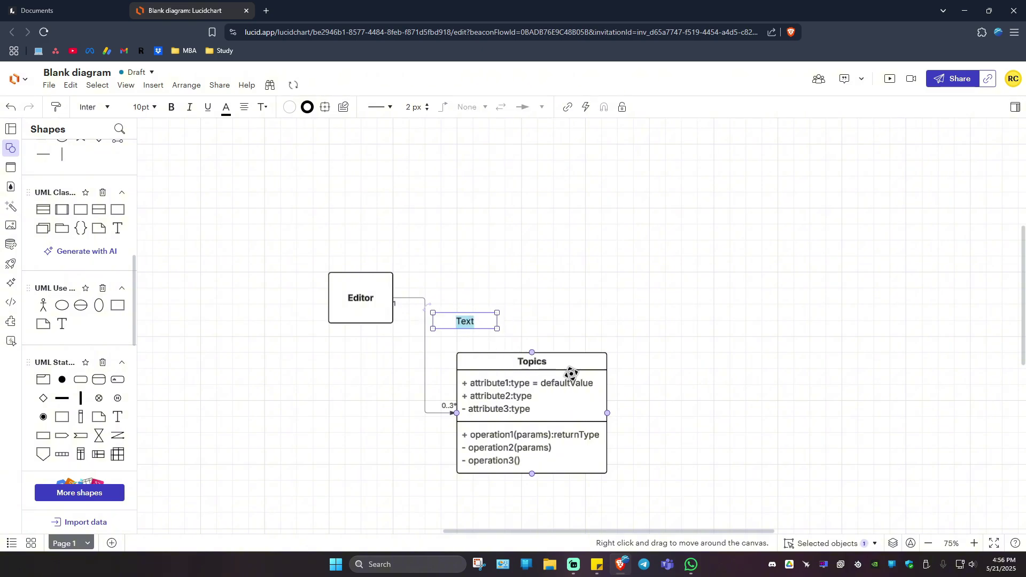
type("Topic ")
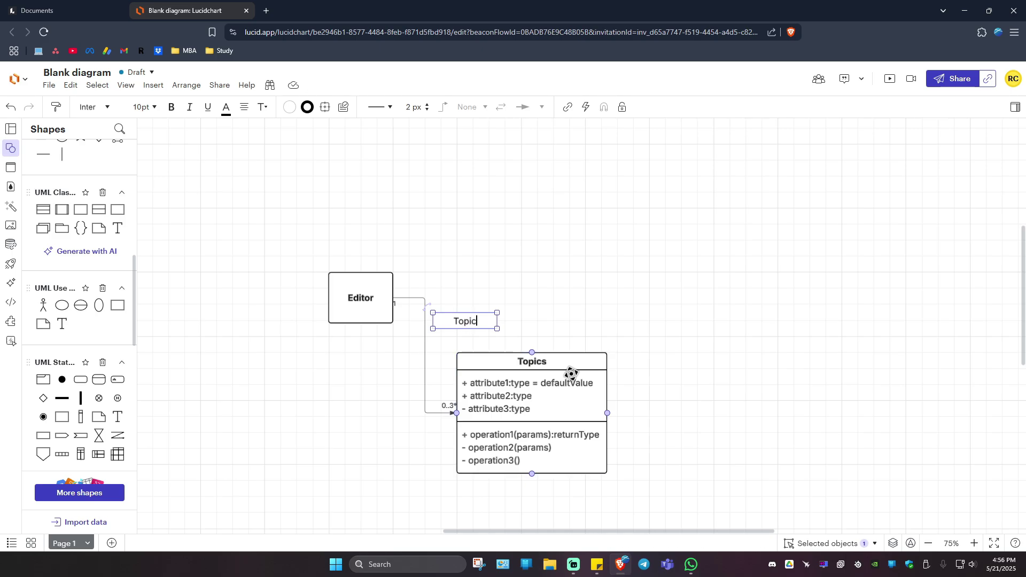
type("Search")
left_click(596, 344)
scroll(80, 321, "down", 2)
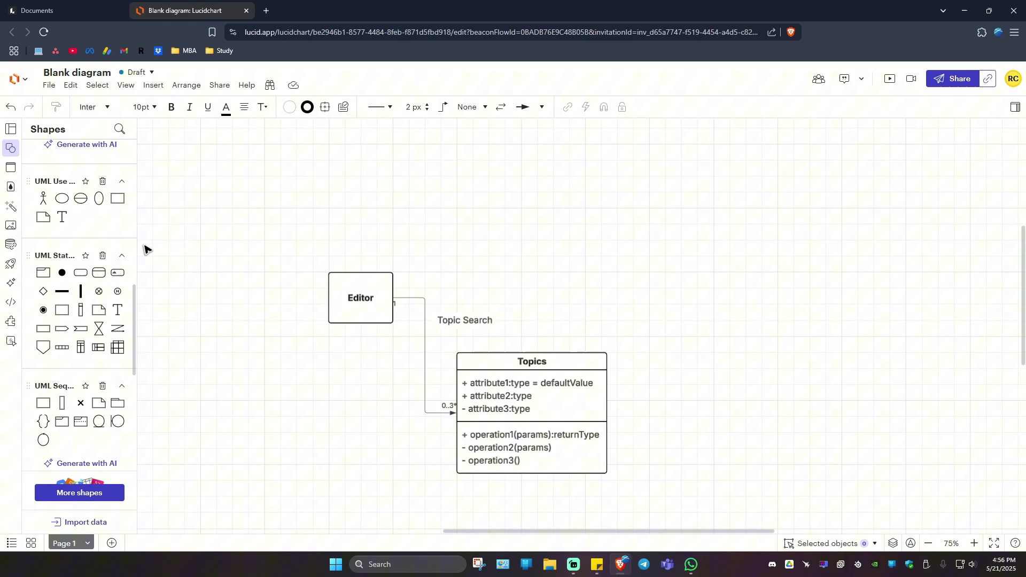
mouse_move(43, 274)
mouse_move(46, 351)
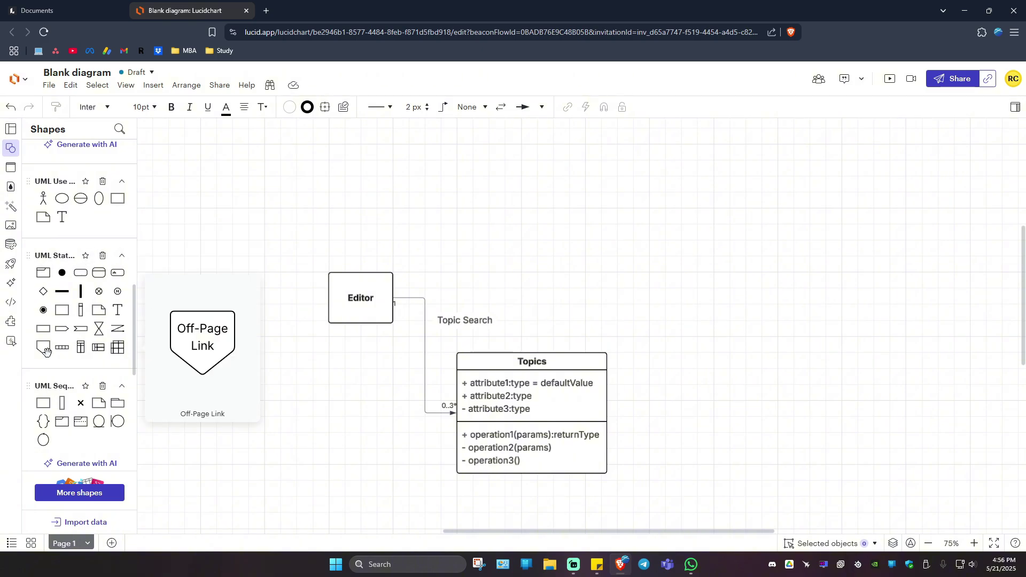
scroll(81, 352, "down", 2)
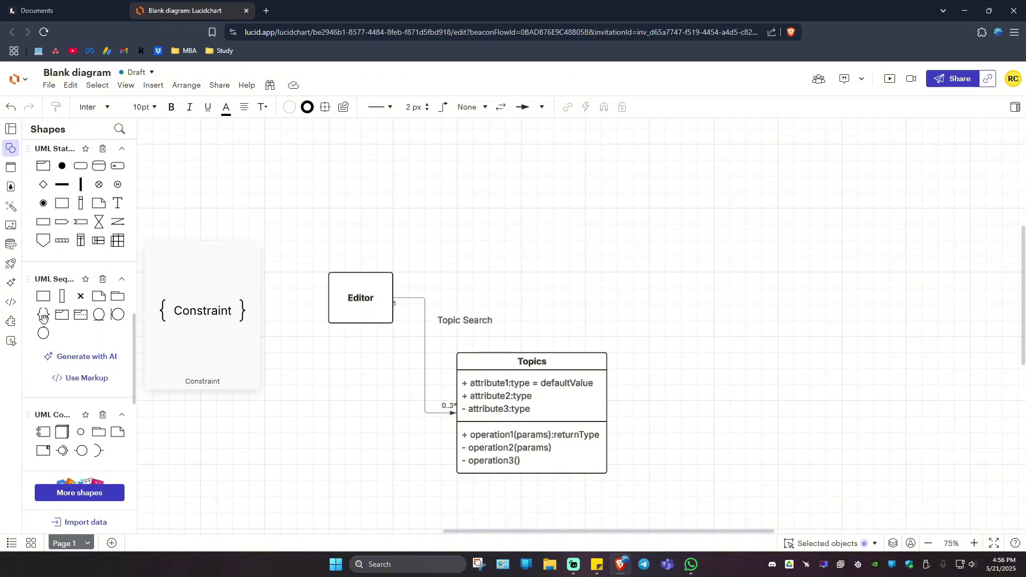
mouse_move(115, 317)
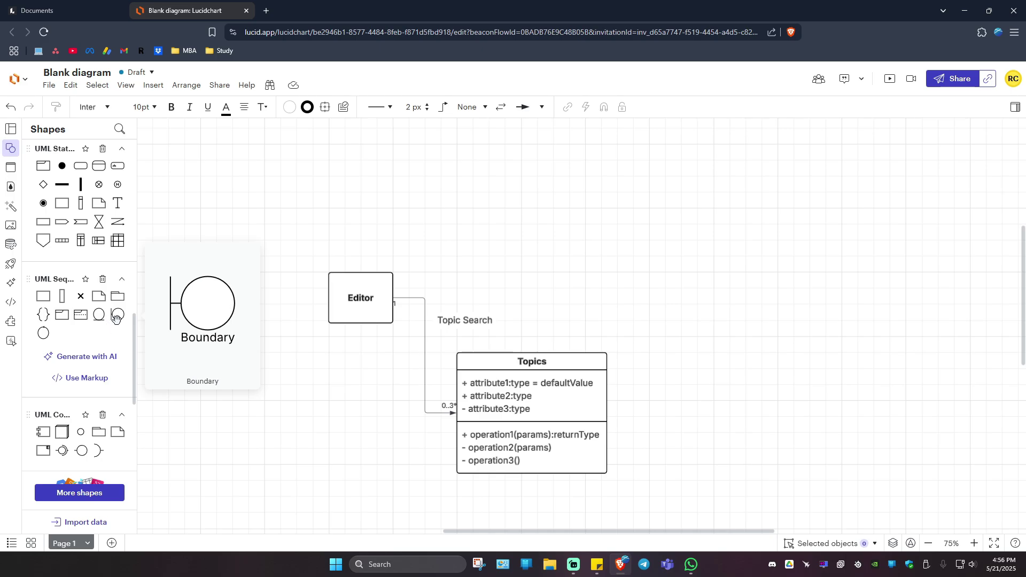
mouse_move(80, 299)
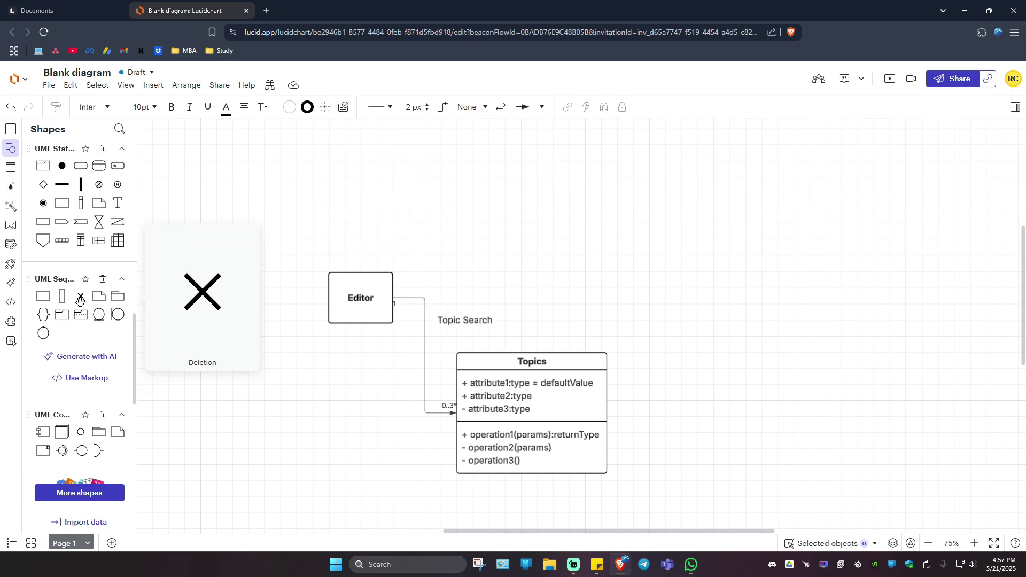
scroll(80, 300, "down", 2)
scroll(417, 321, "right", 2)
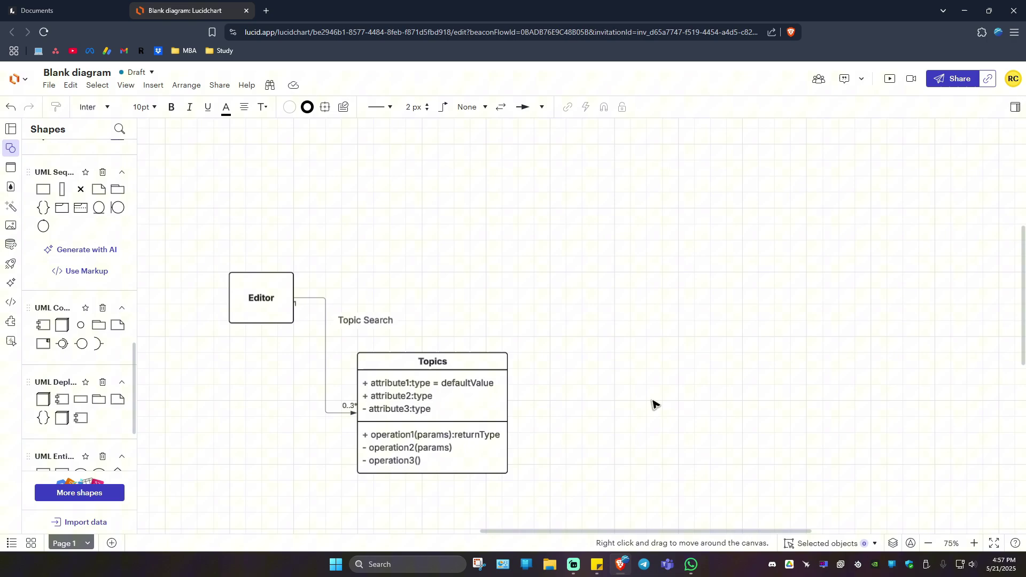
scroll(652, 405, "down", 3, "ctrl")
scroll(117, 401, "down", 3)
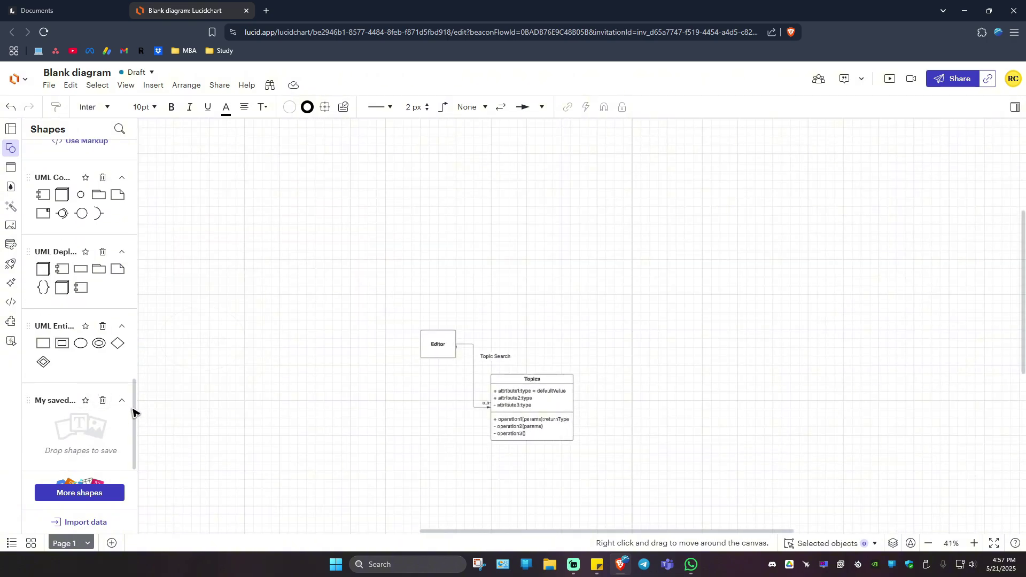
- Add an Attribute ellipse right of Topics and draw an arrow to it from Topics
left_click_drag(133, 412, 134, 405)
left_click_drag(81, 372, 654, 420)
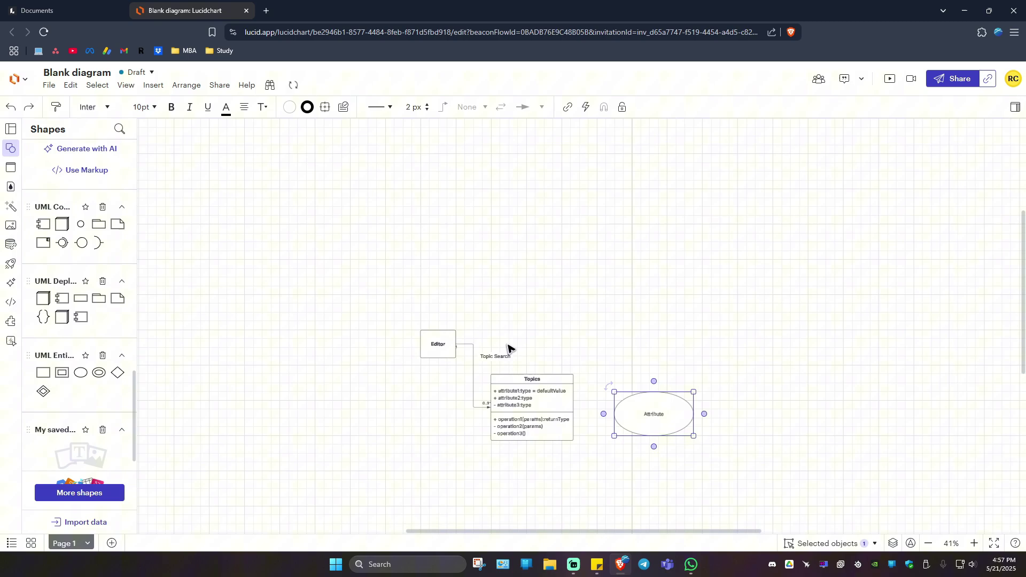
left_click_drag(573, 407, 614, 414)
left_click(703, 384)
scroll(535, 321, "right", 2)
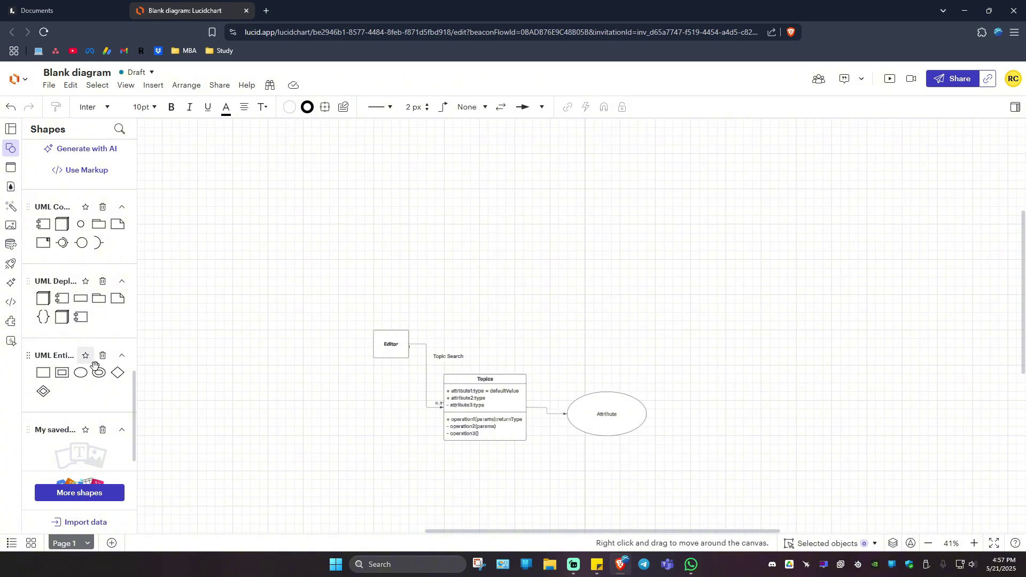
scroll(80, 321, "up", 10)
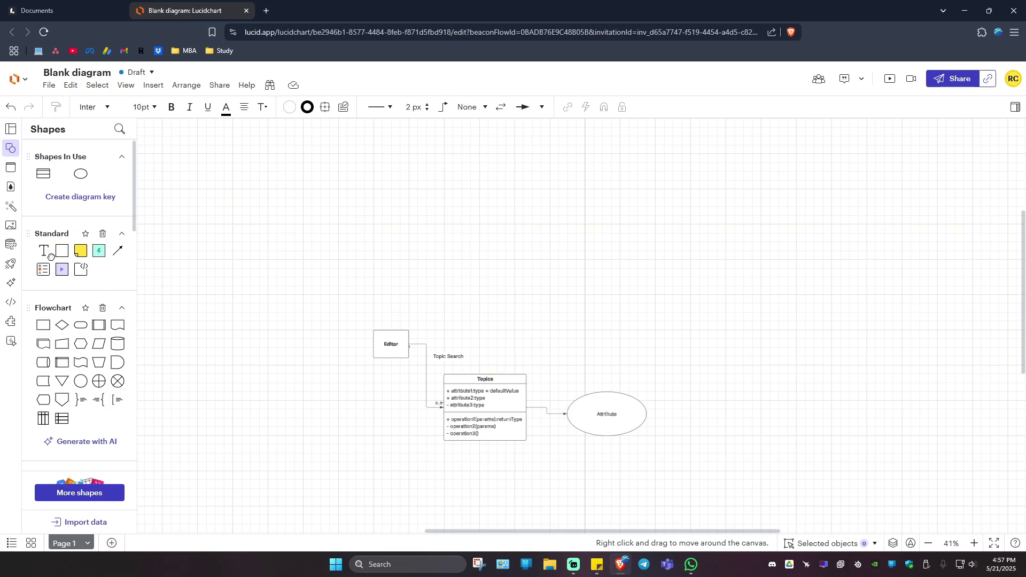
- Add an 'Upload to Youtube' text label above the ellipse, nudged slightly right
left_click_drag(51, 255, 553, 384)
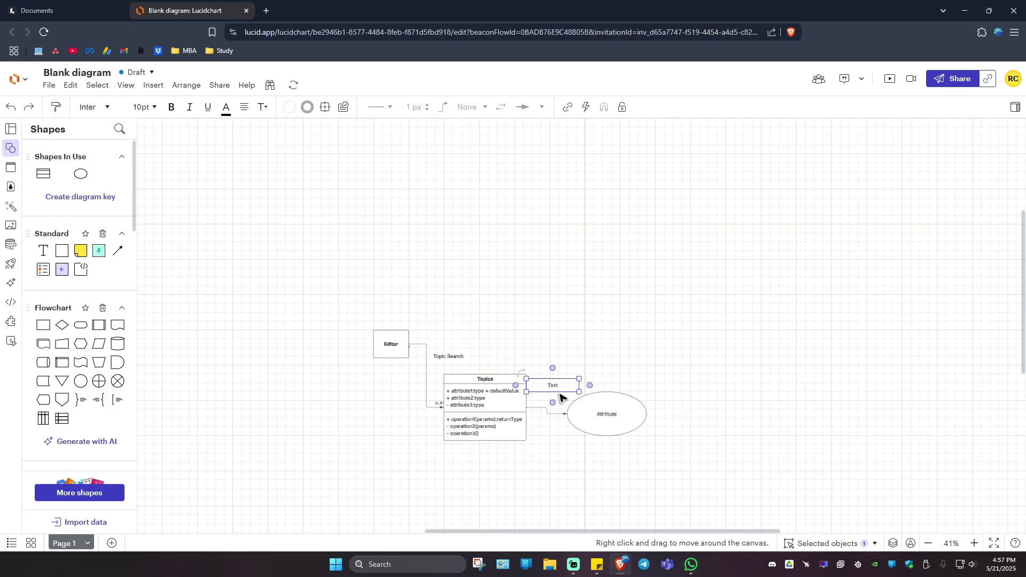
double_click(558, 385)
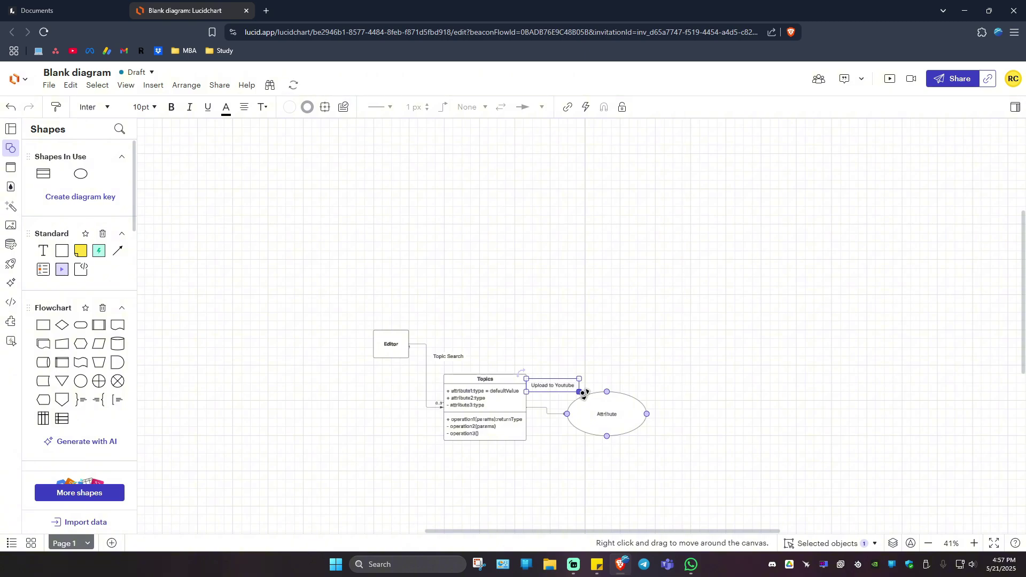
left_click(657, 346)
scroll(717, 426, "up", 5)
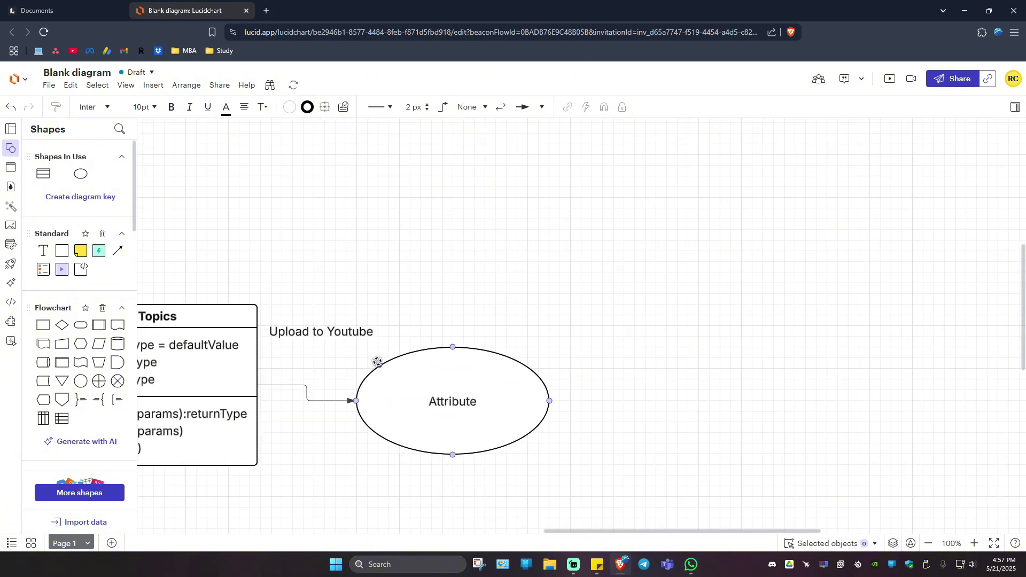
left_click_drag(319, 331, 343, 331)
key("Escape")
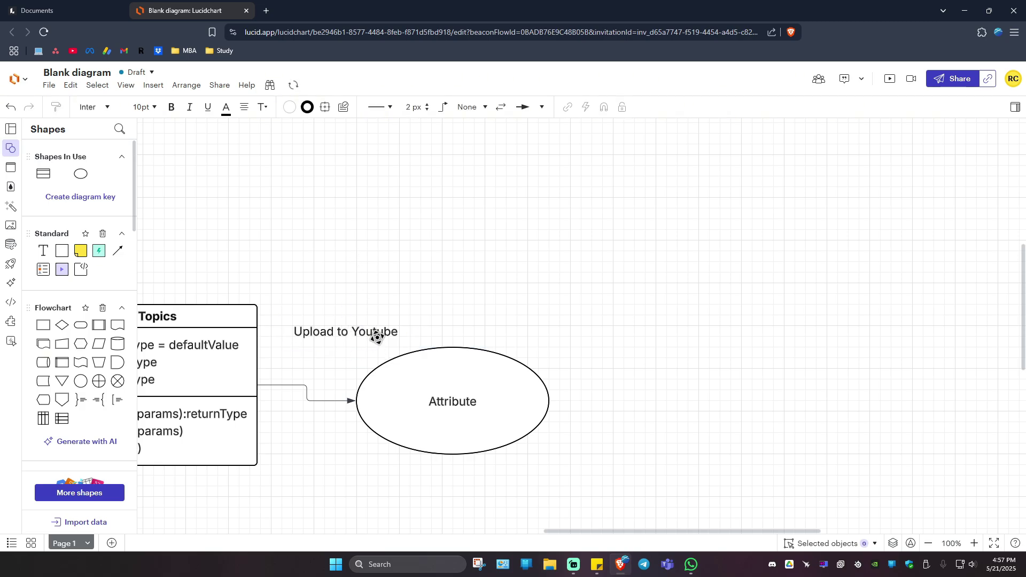
left_click_drag(597, 530, 557, 531)
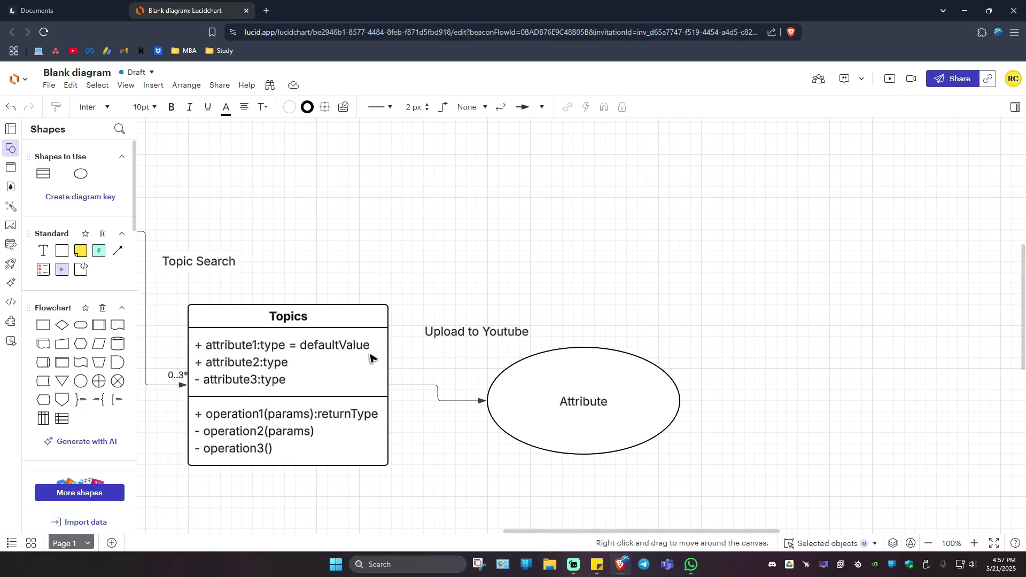
scroll(311, 342, "down", 2)
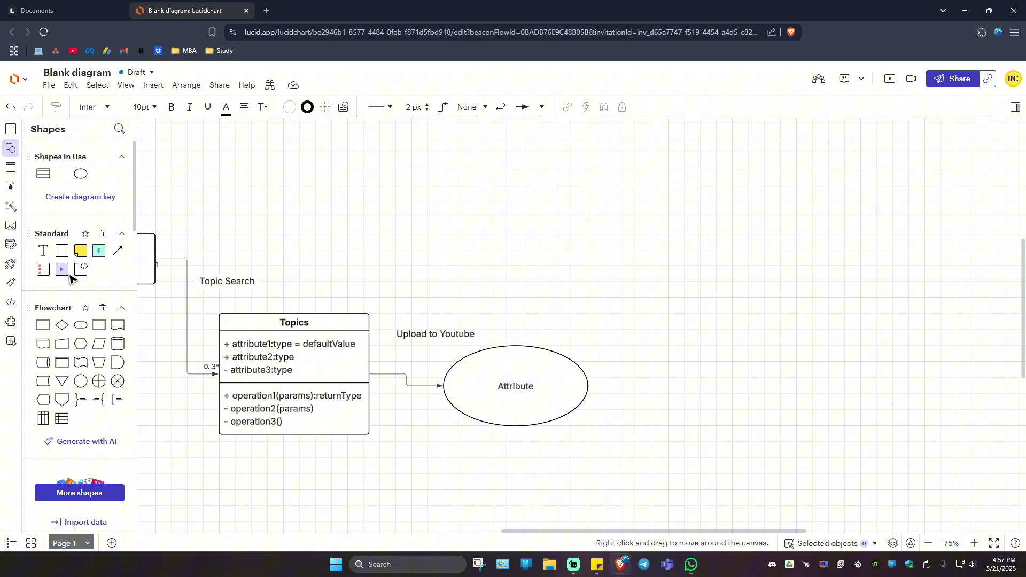
- Place a triangle beside the label, rotate it 90° to point right, and shrink it
scroll(88, 371, "down", 3)
scroll(86, 374, "up", 3)
mouse_move(80, 380)
scroll(80, 382, "down", 3)
left_click_drag(62, 388, 582, 327)
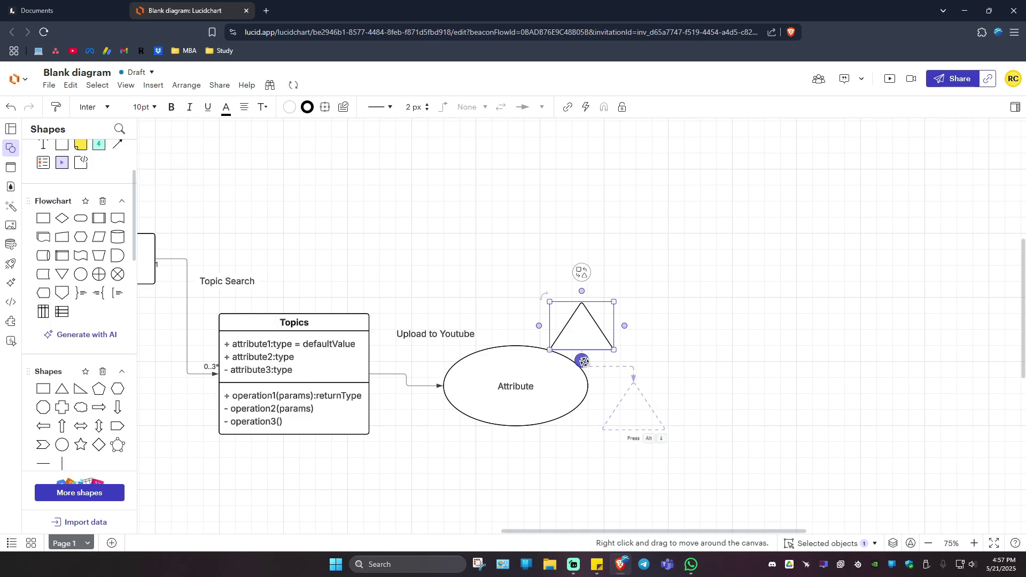
left_click_drag(542, 295, 616, 279)
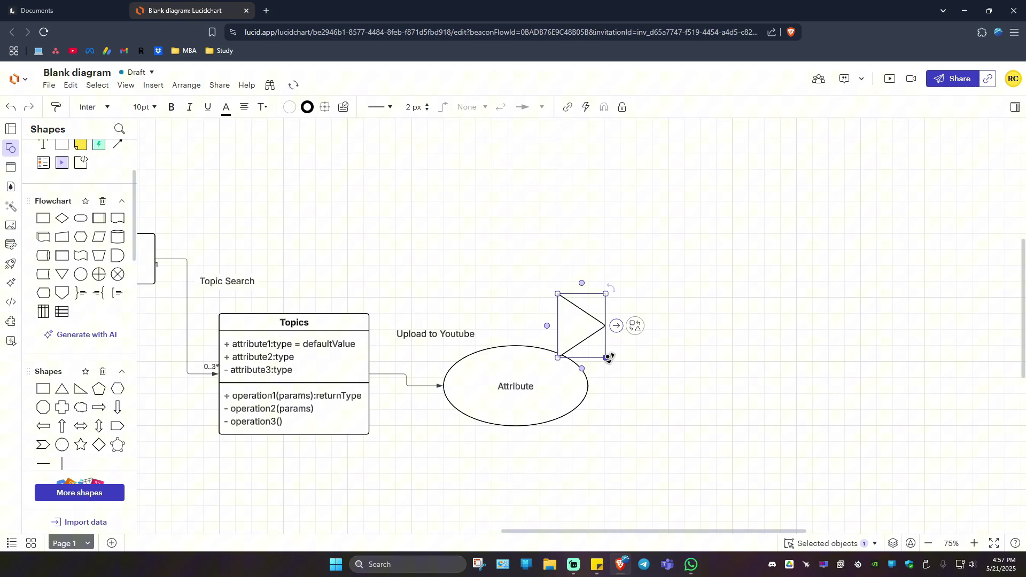
left_click_drag(607, 354, 488, 334)
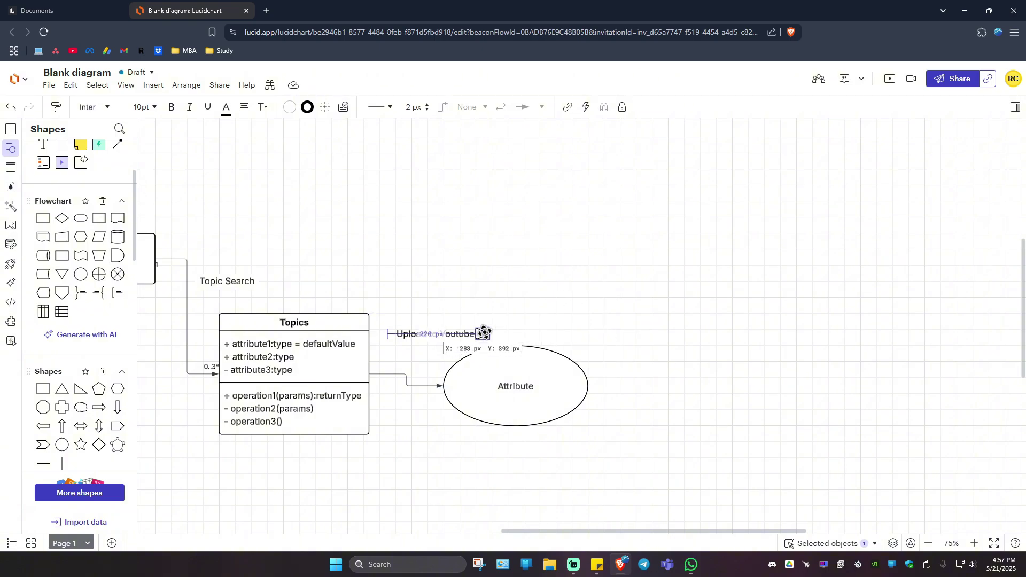
- Set the triangle's fill colour to red
scroll(460, 332, "up", 5)
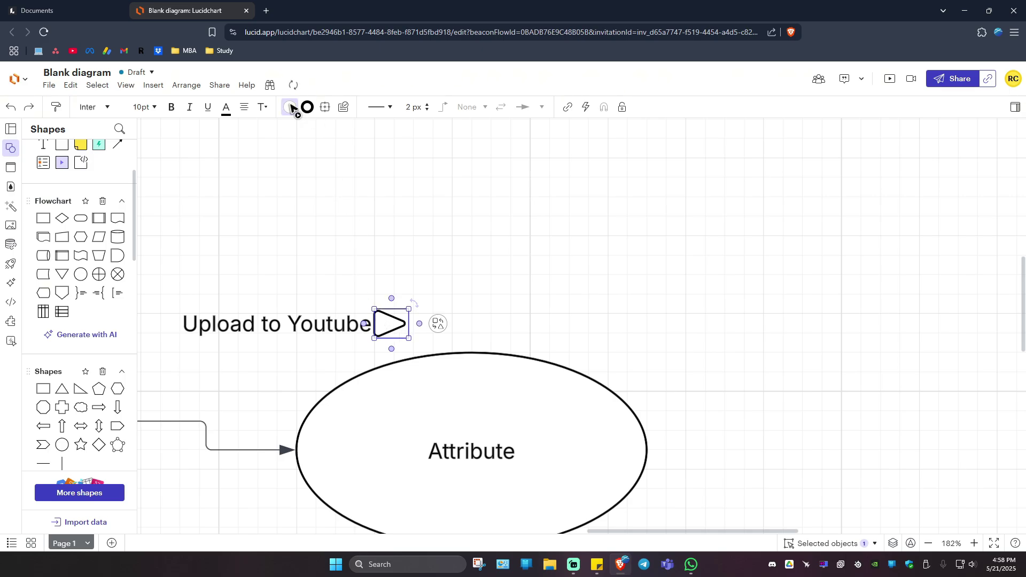
left_click(291, 107)
left_click(267, 233)
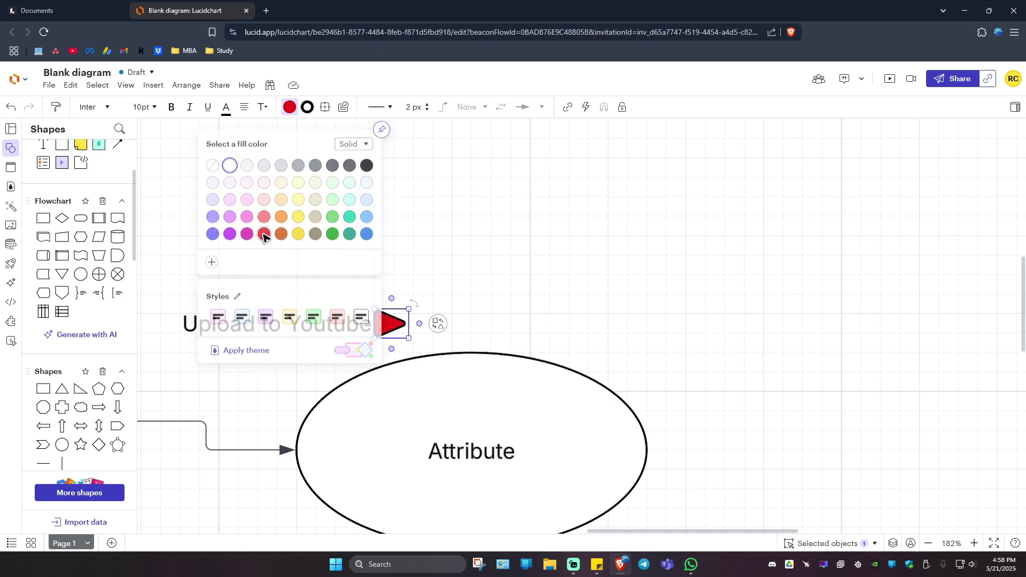
left_click(561, 340)
scroll(458, 335, "down", 10)
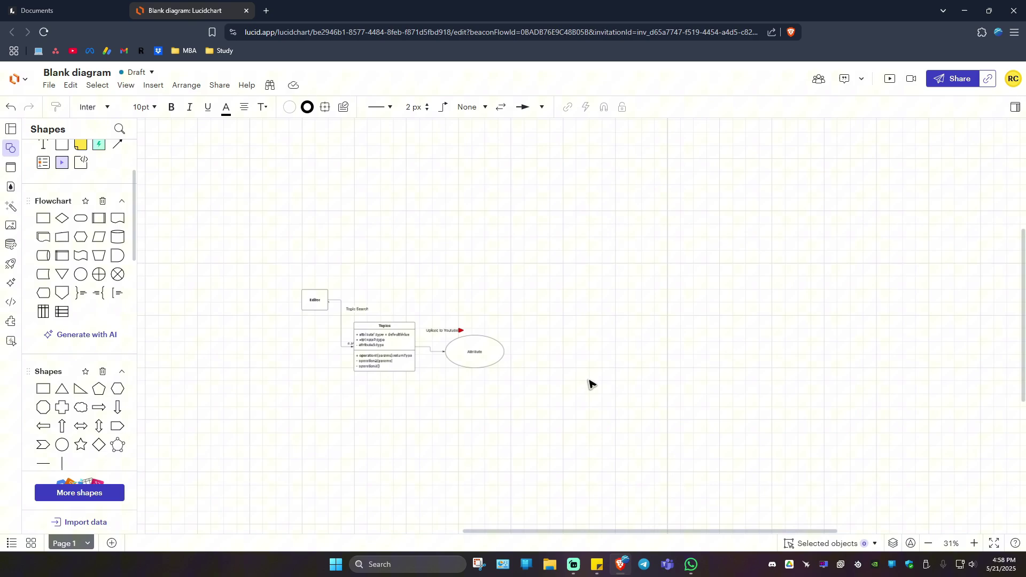
left_click_drag(570, 532, 540, 514)
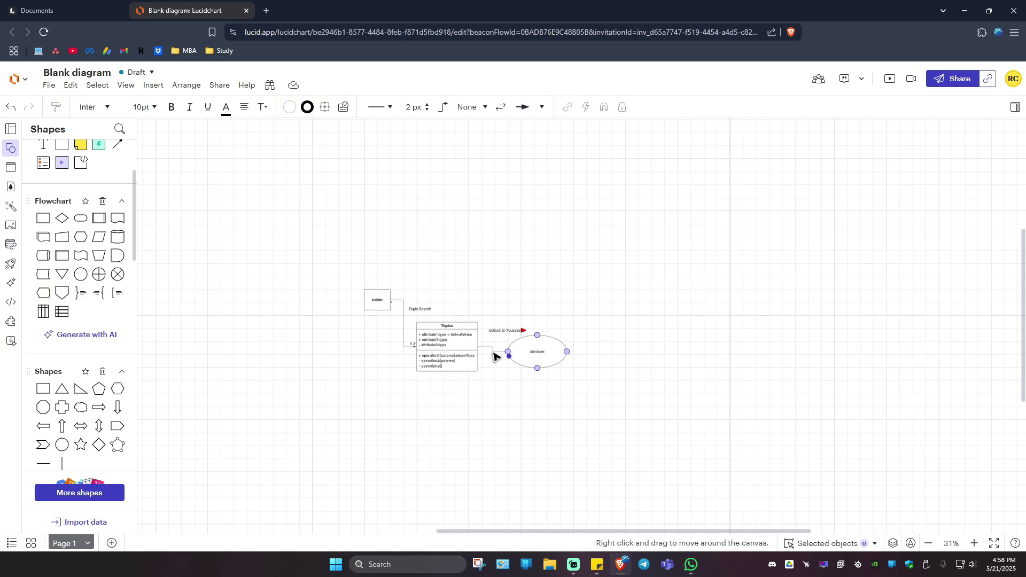
scroll(384, 337, "up", 7)
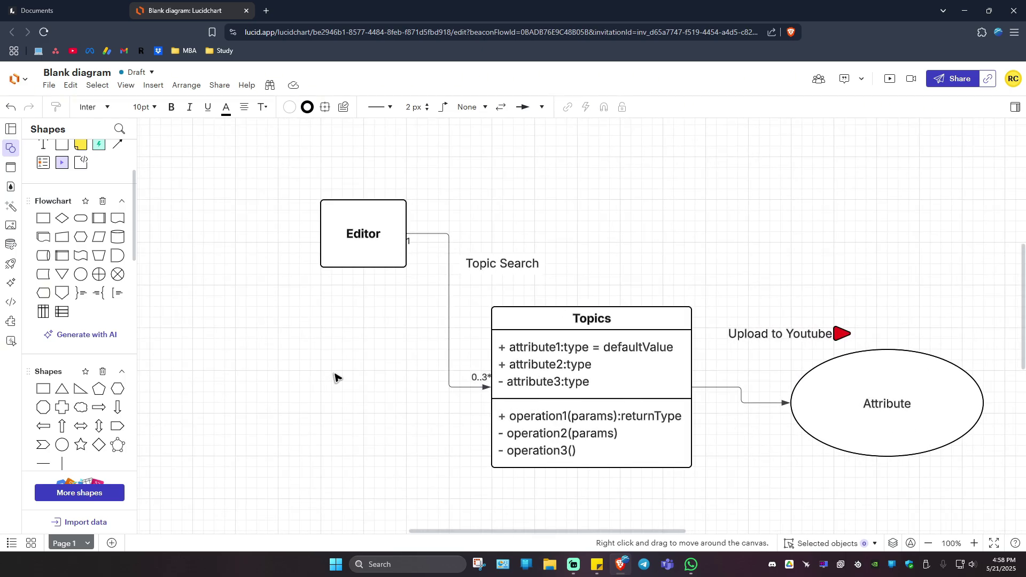